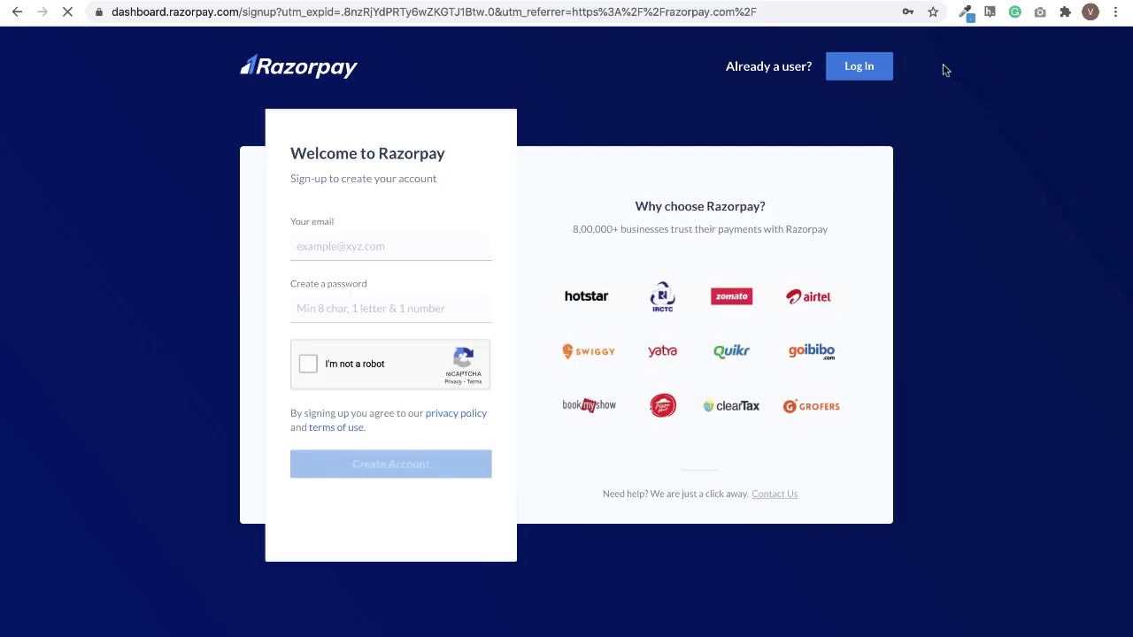
Enter the sign-up email and a password, then pass the not-a-robot check
click(345, 246)
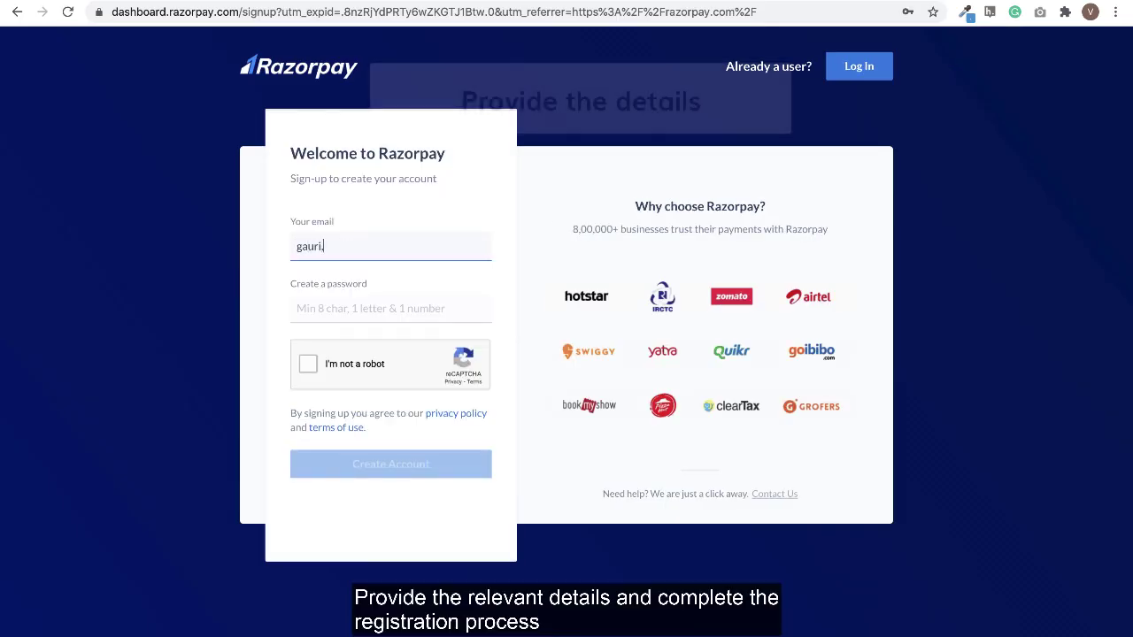
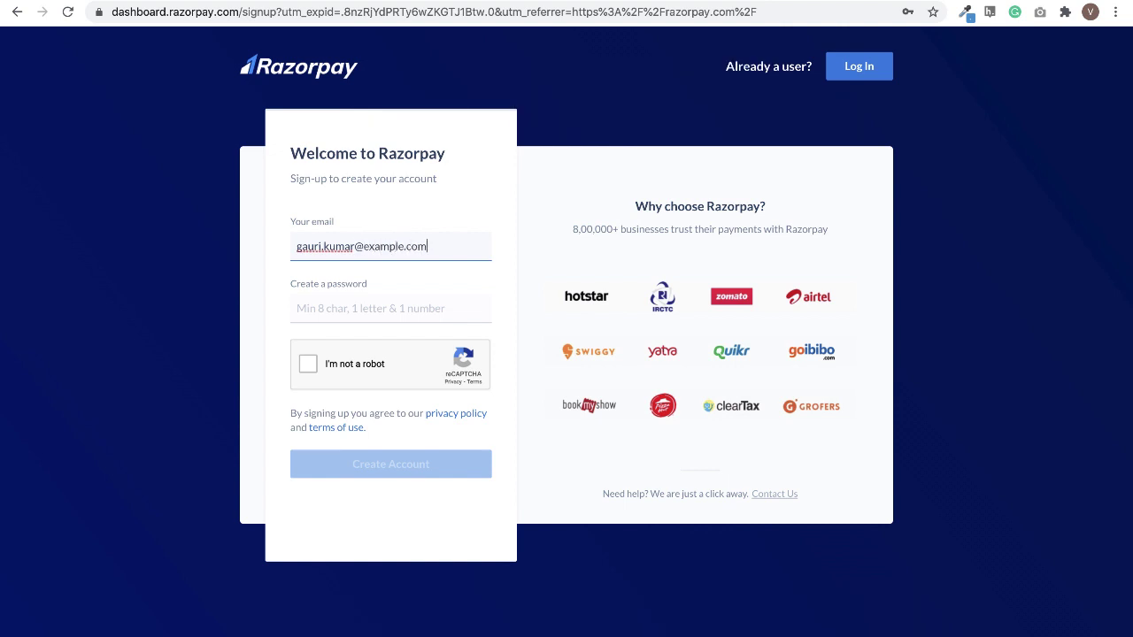
key(Tab)
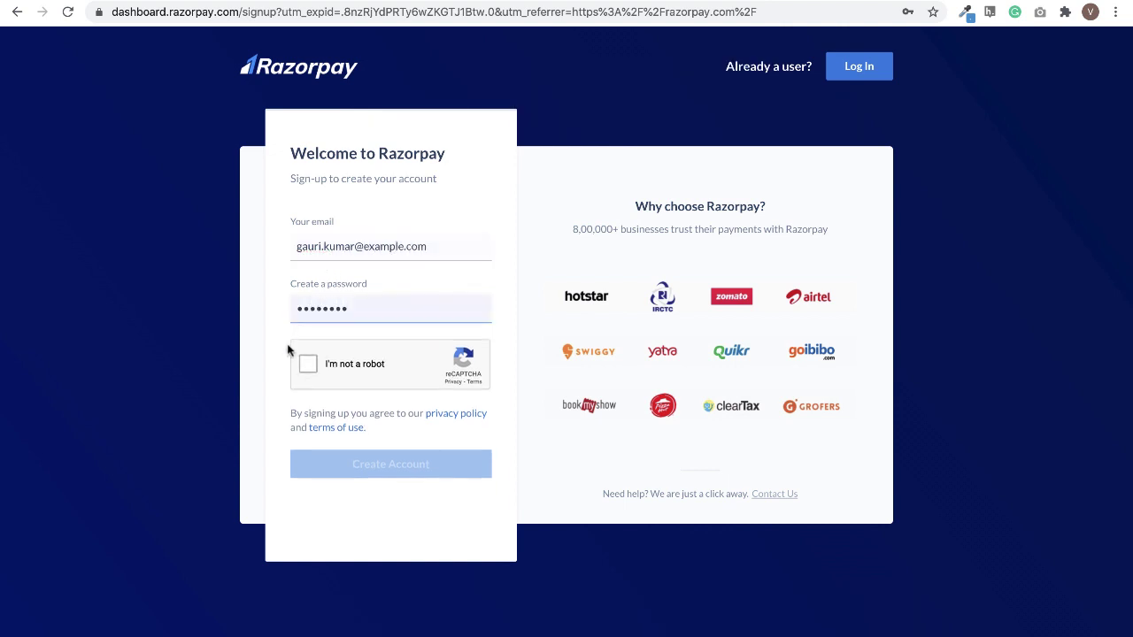
click(308, 363)
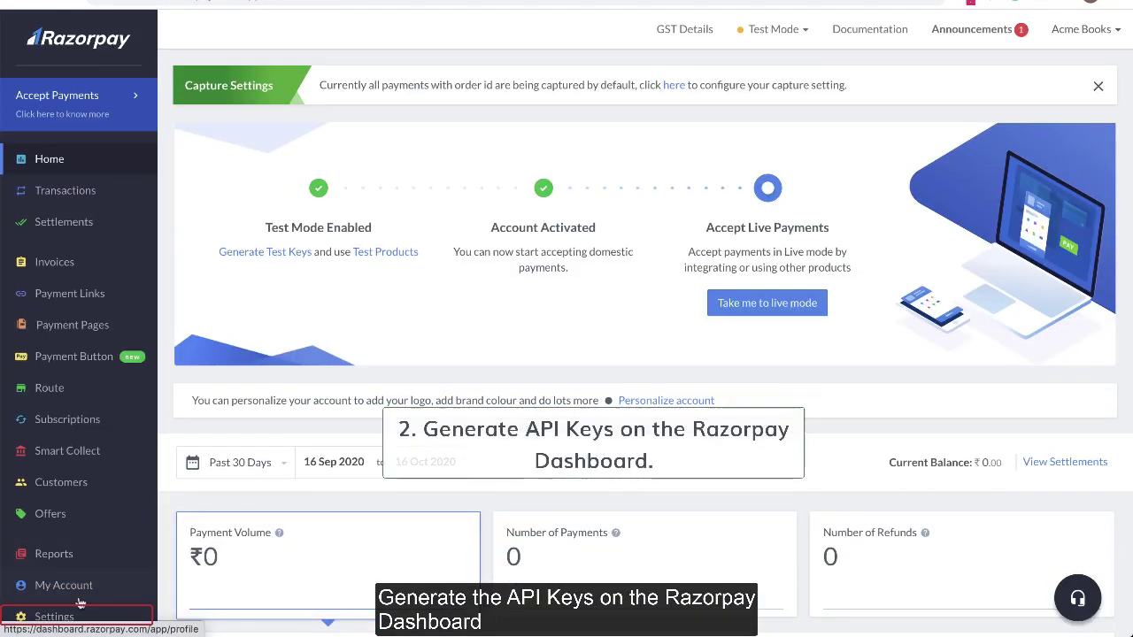
Generate a Razorpay test key under Settings > API Keys and download its key details
click(64, 618)
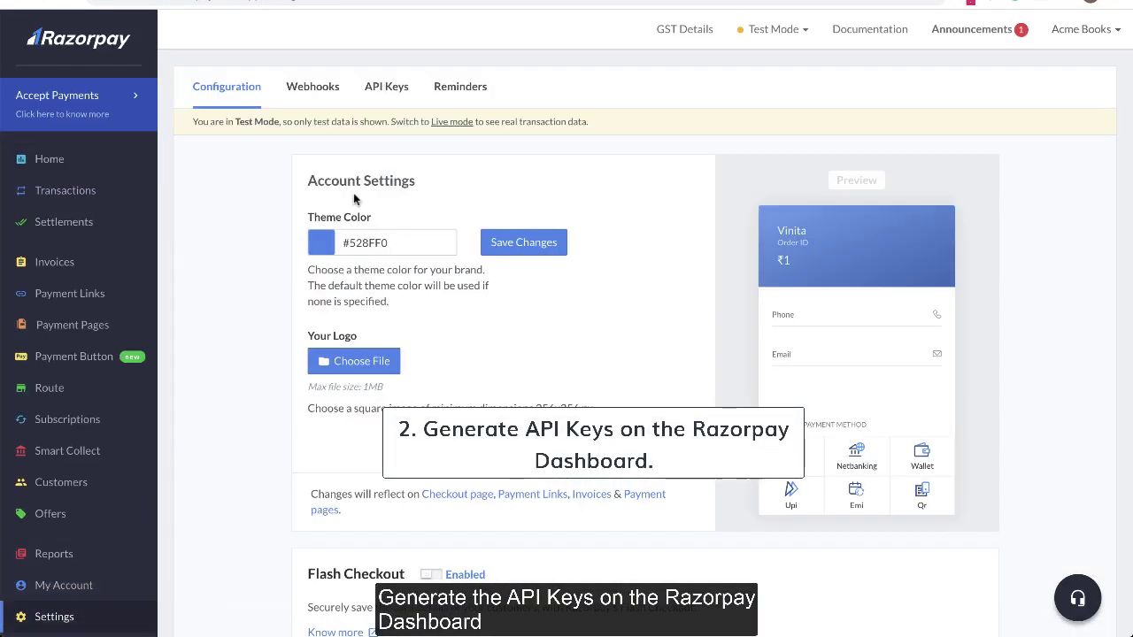
click(376, 96)
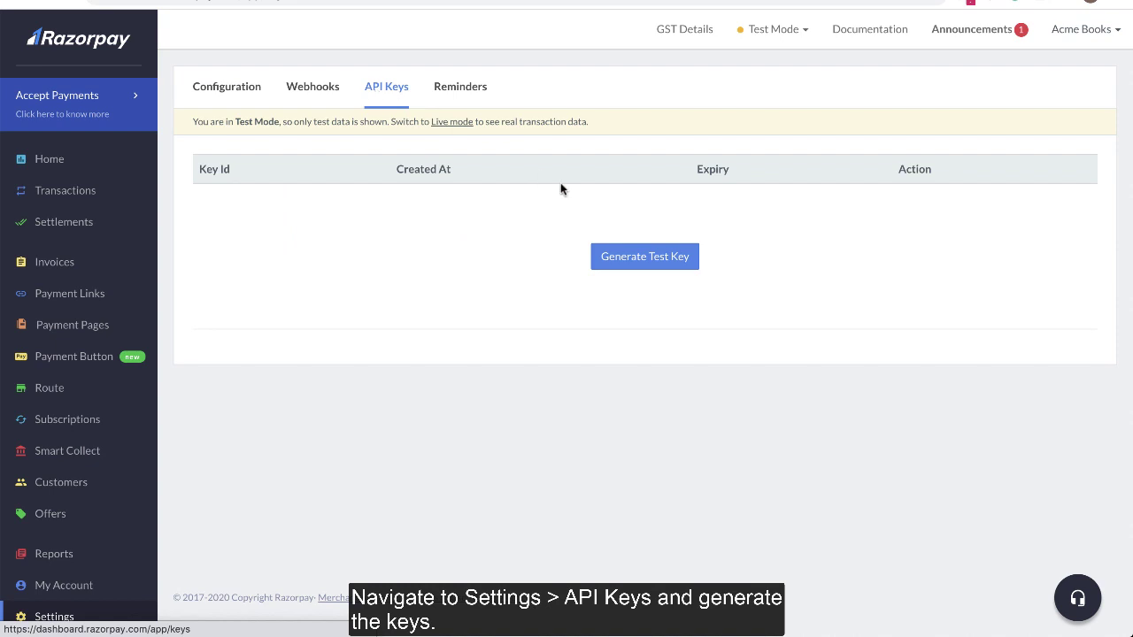
click(620, 264)
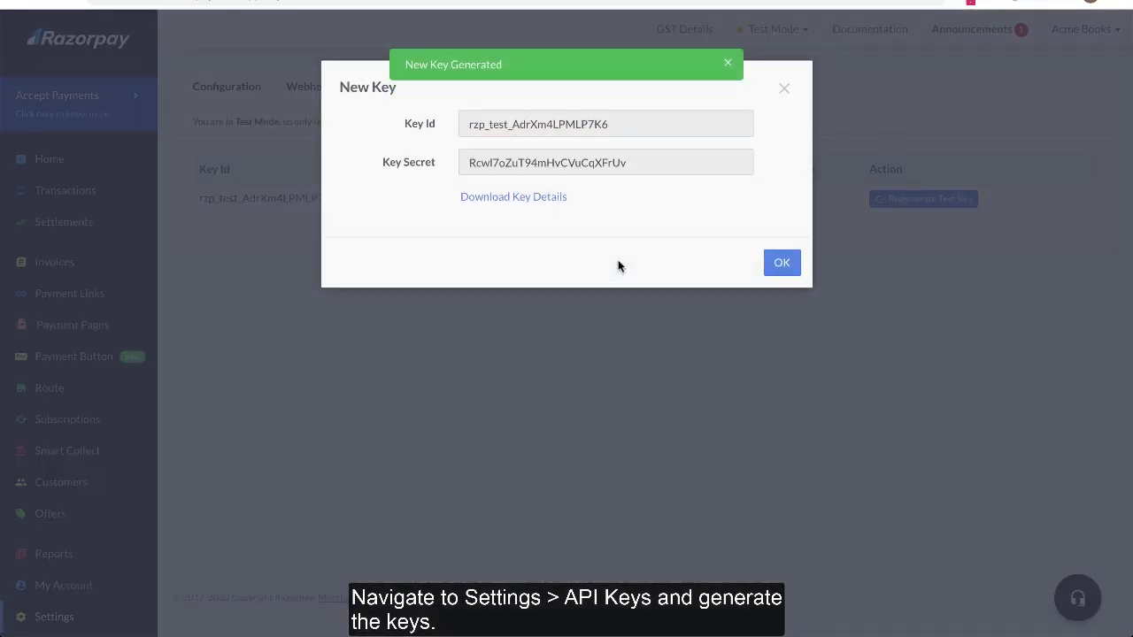
click(547, 197)
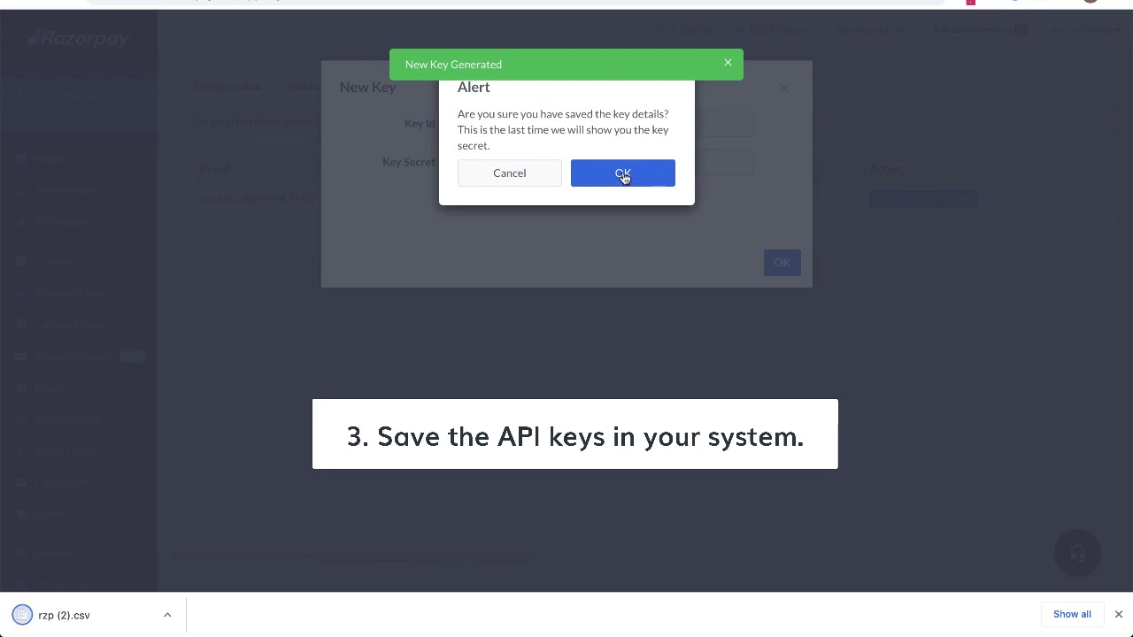
click(624, 175)
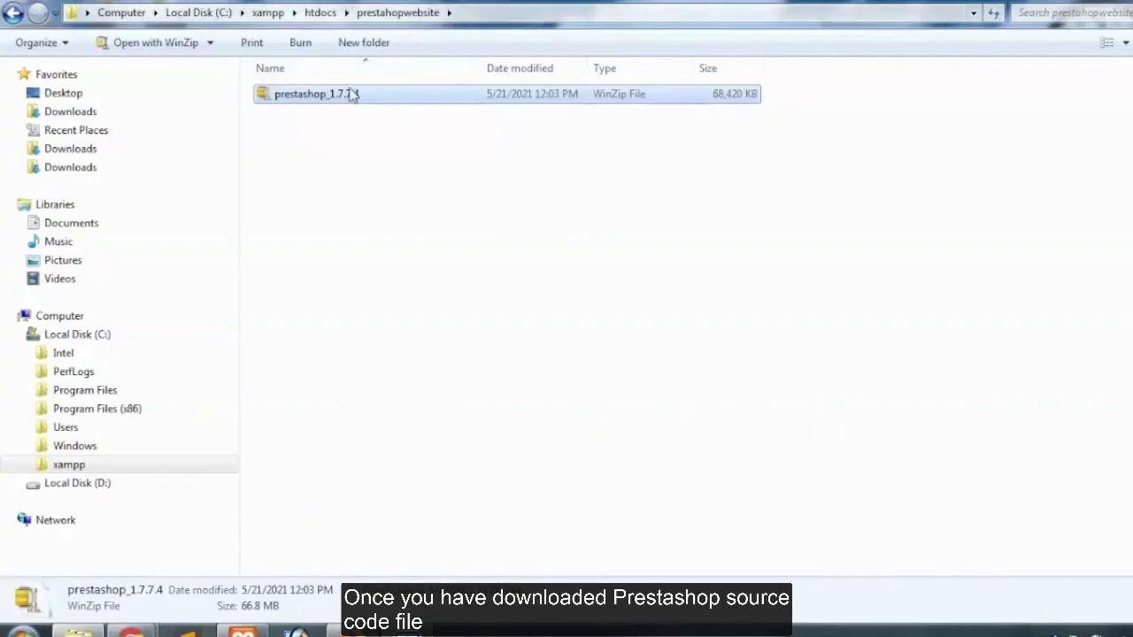
Extract prestashop_1.7.7.4, then the inner prestashop archive, here, replacing all existing files
right_click(352, 94)
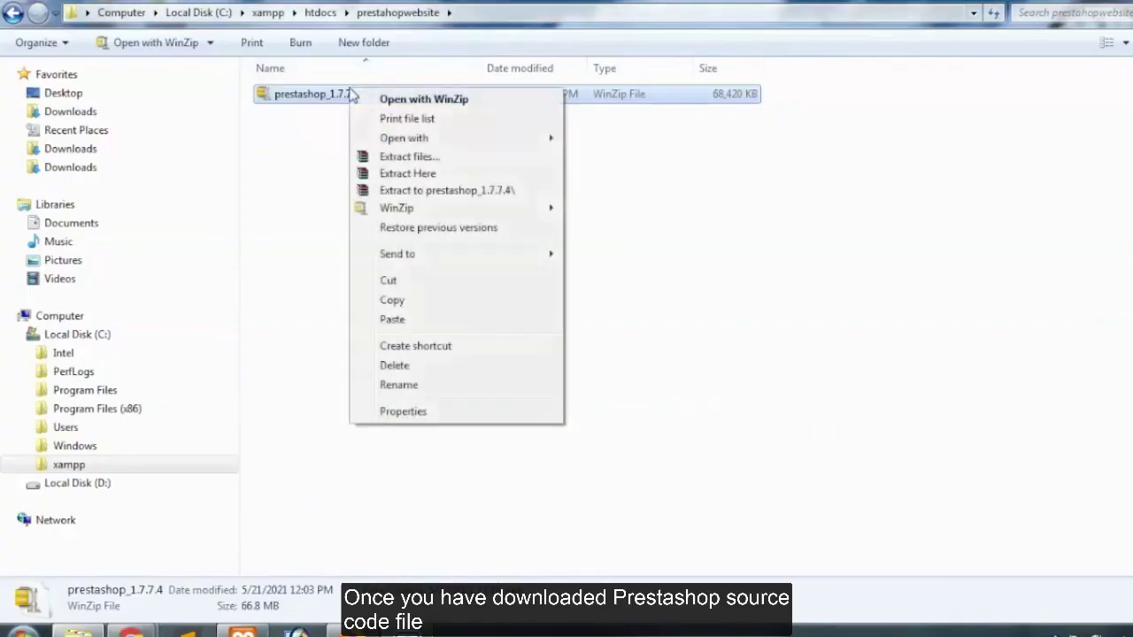
click(421, 182)
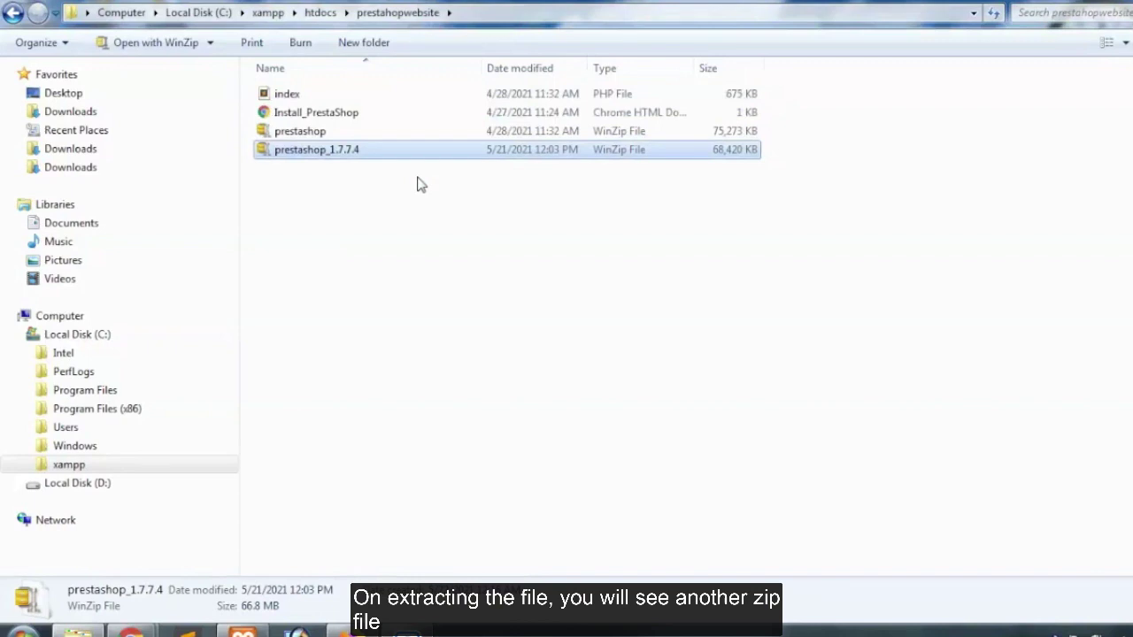
right_click(307, 133)
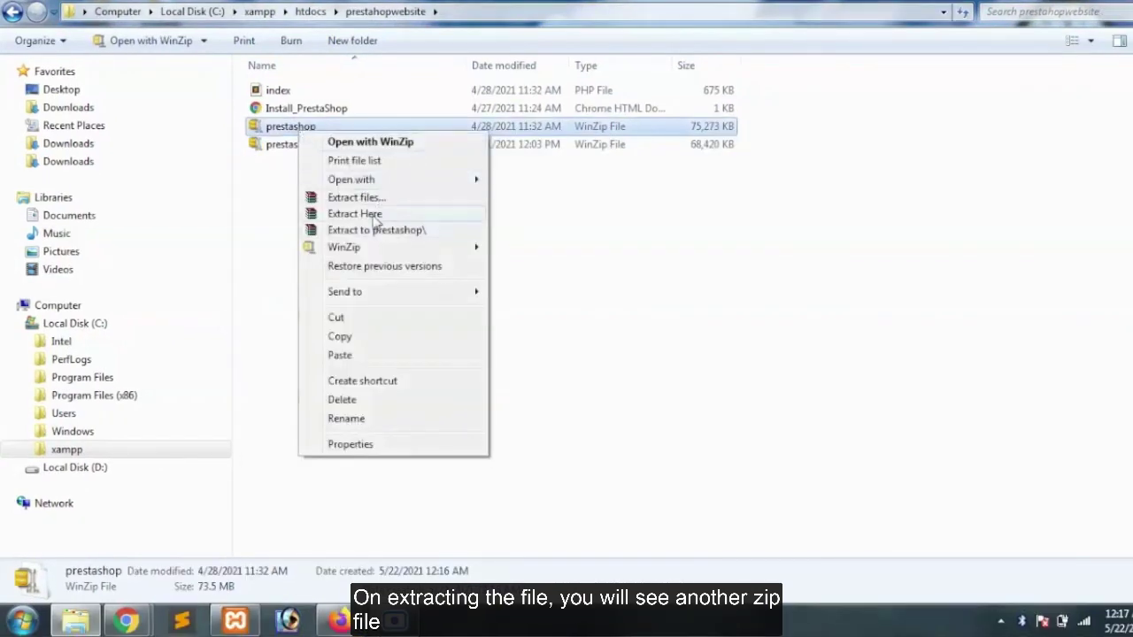
click(376, 220)
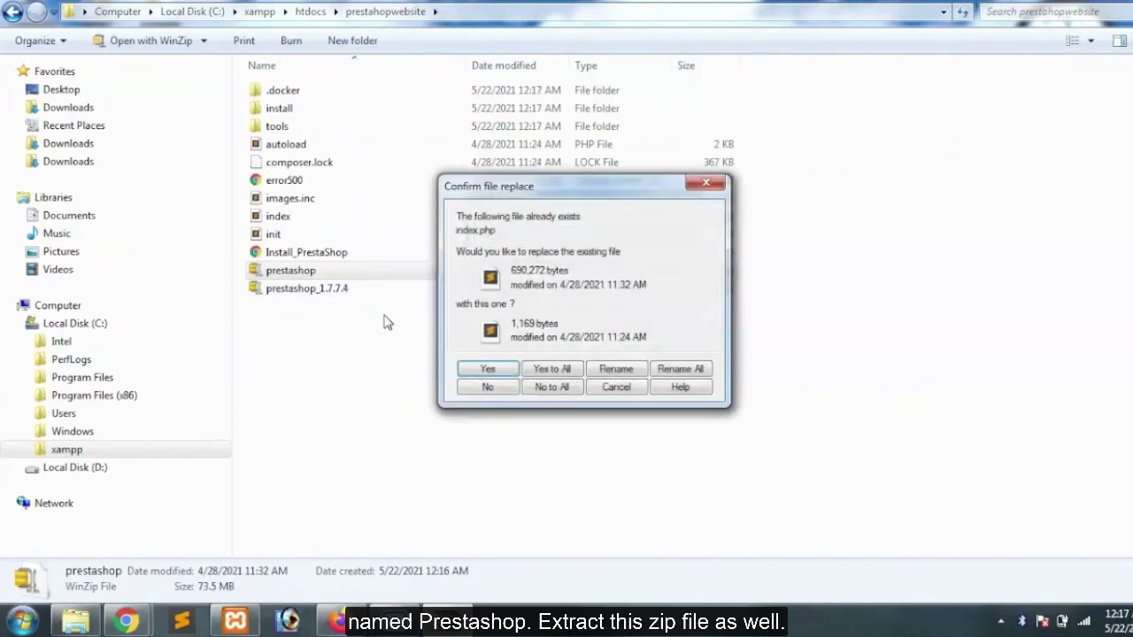
click(547, 370)
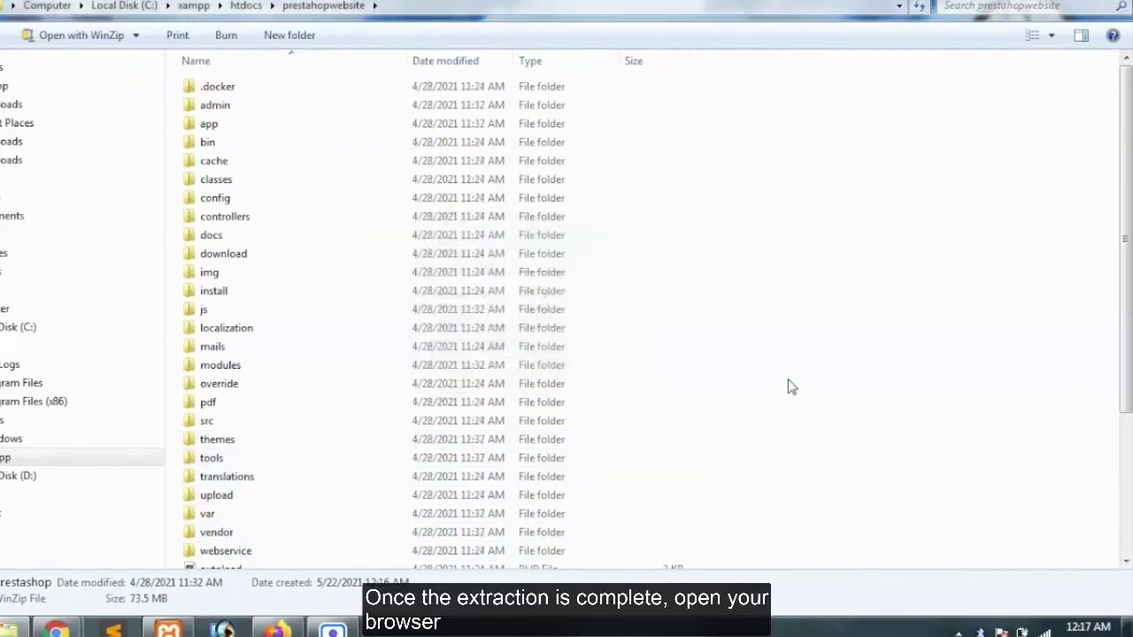
Load the localhost PrestaShop installer in Firefox, pass the language step and accept the license terms
click(276, 631)
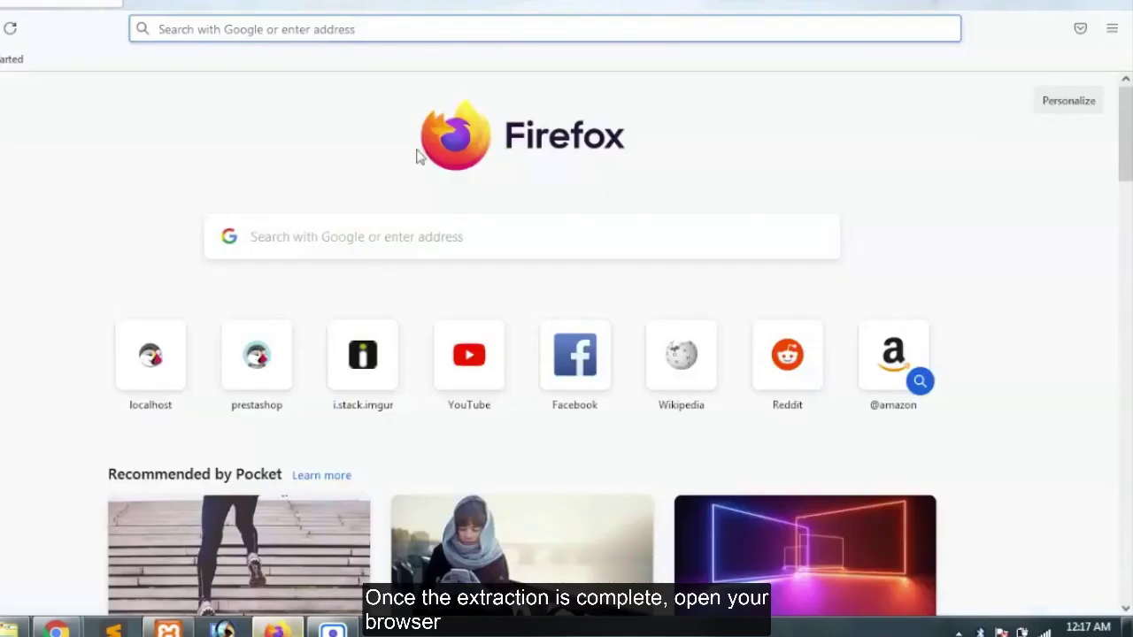
click(400, 35)
text(localhost/)
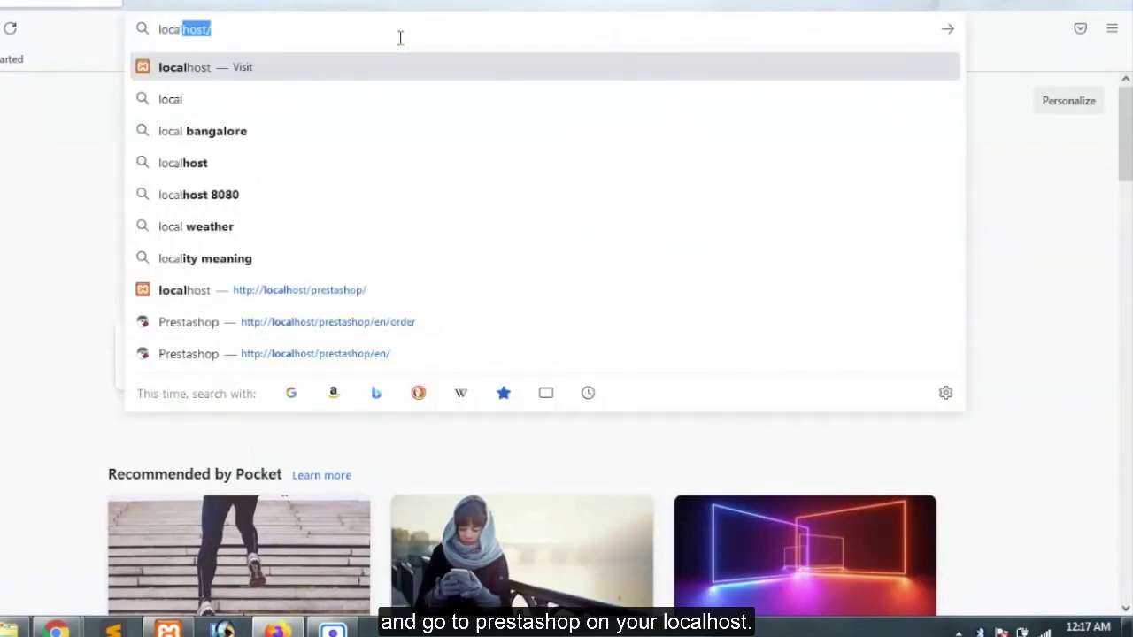
key(Right)
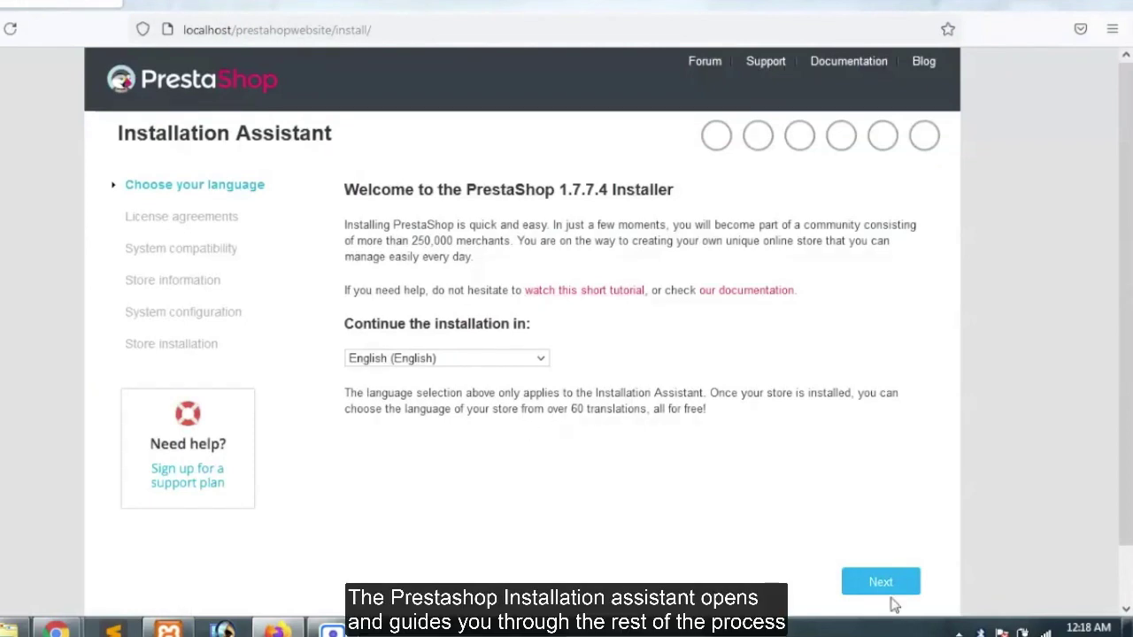
click(887, 589)
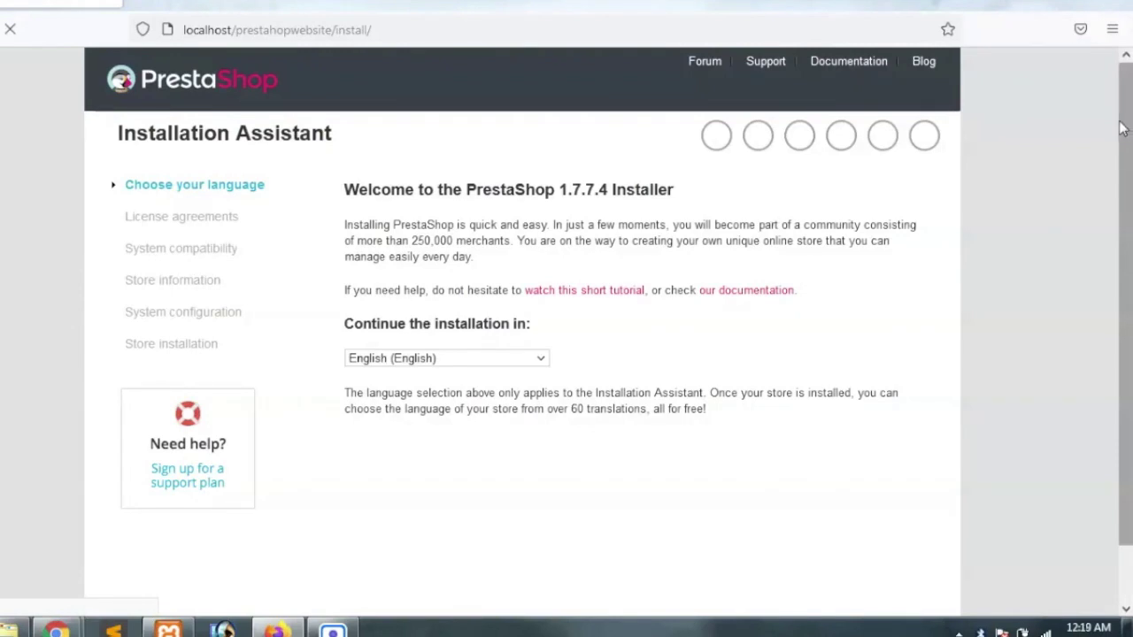
click(350, 483)
click(881, 582)
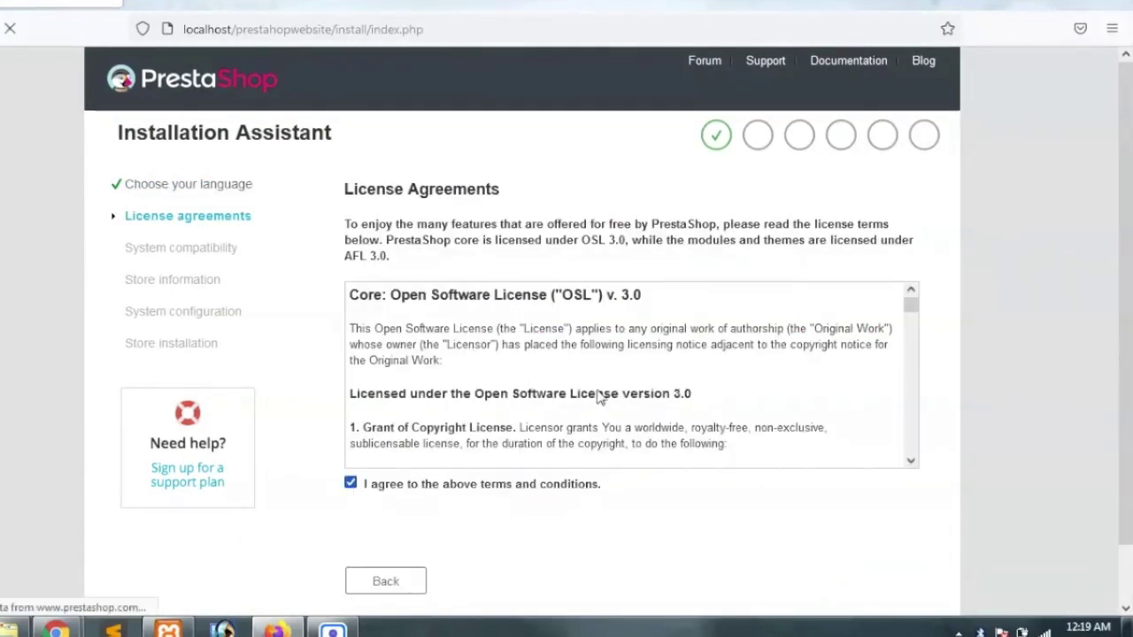
Name the shop 'prestashopwensite' and enter the admin's first and last name
click(551, 236)
text(prestashopwen)
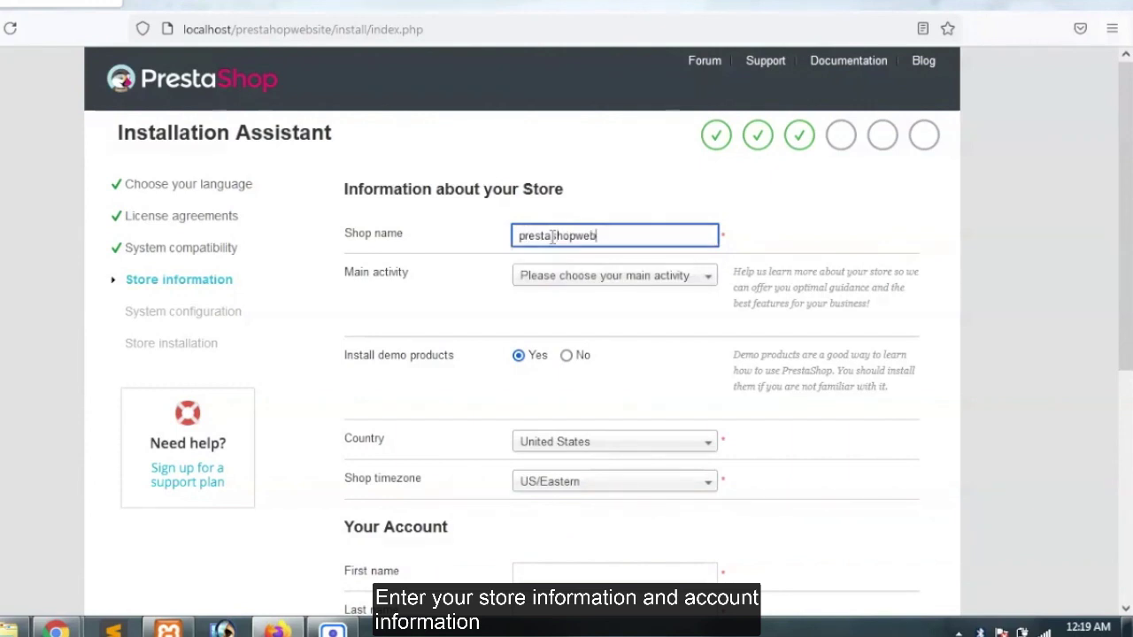
text(site)
scroll(620, 455, down, 4)
click(637, 195)
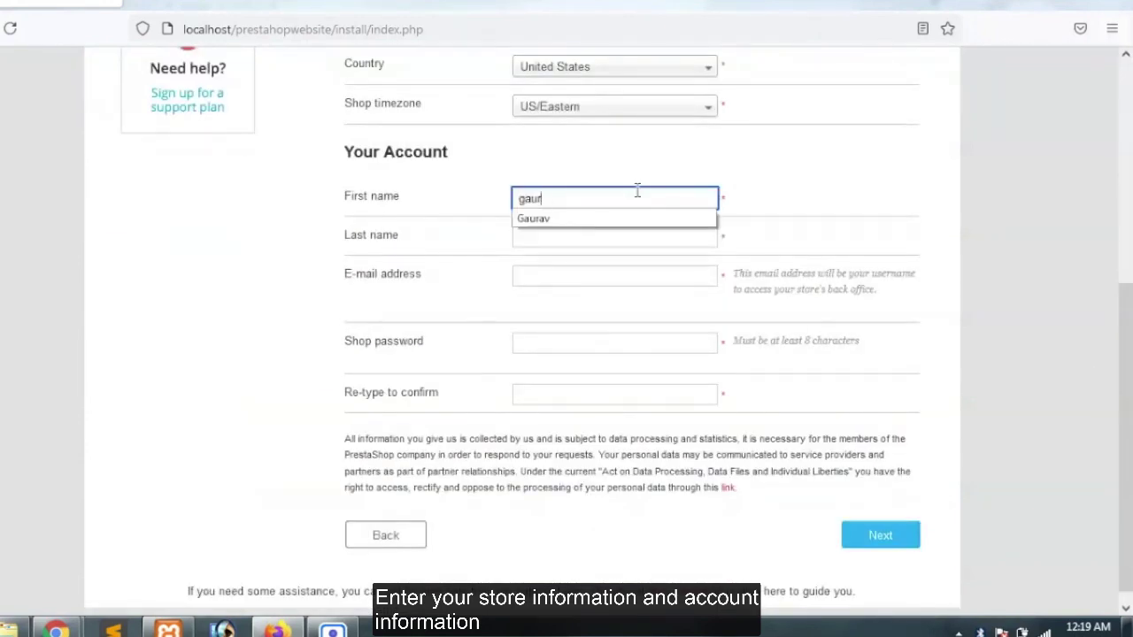
click(615, 227)
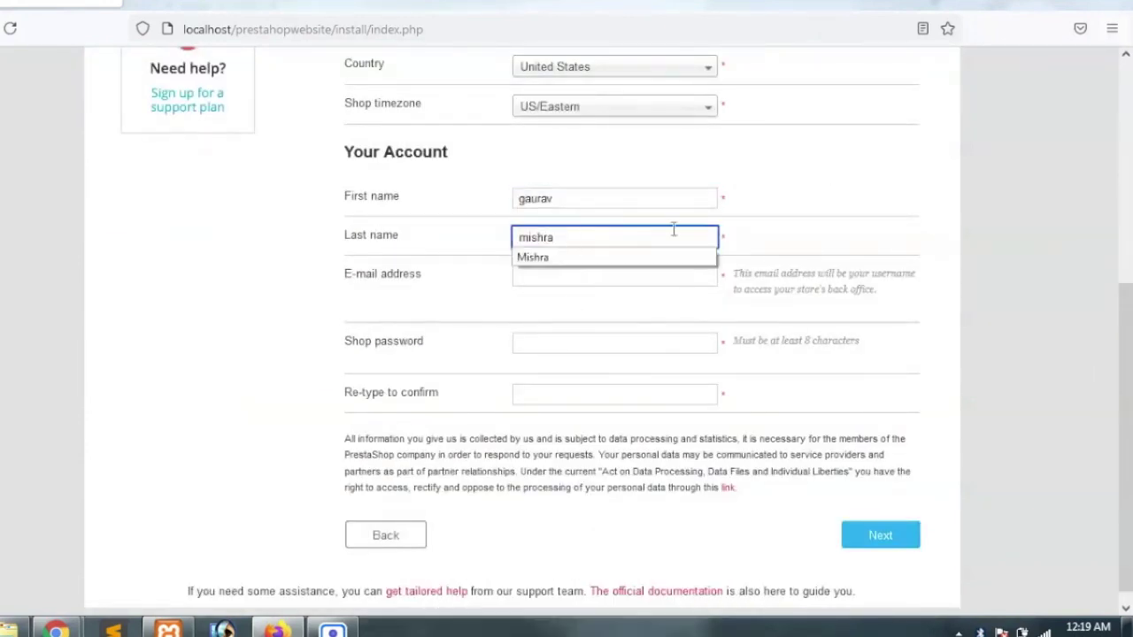
Enter the admin e-mail and the shop password twice, then submit the account details
click(536, 275)
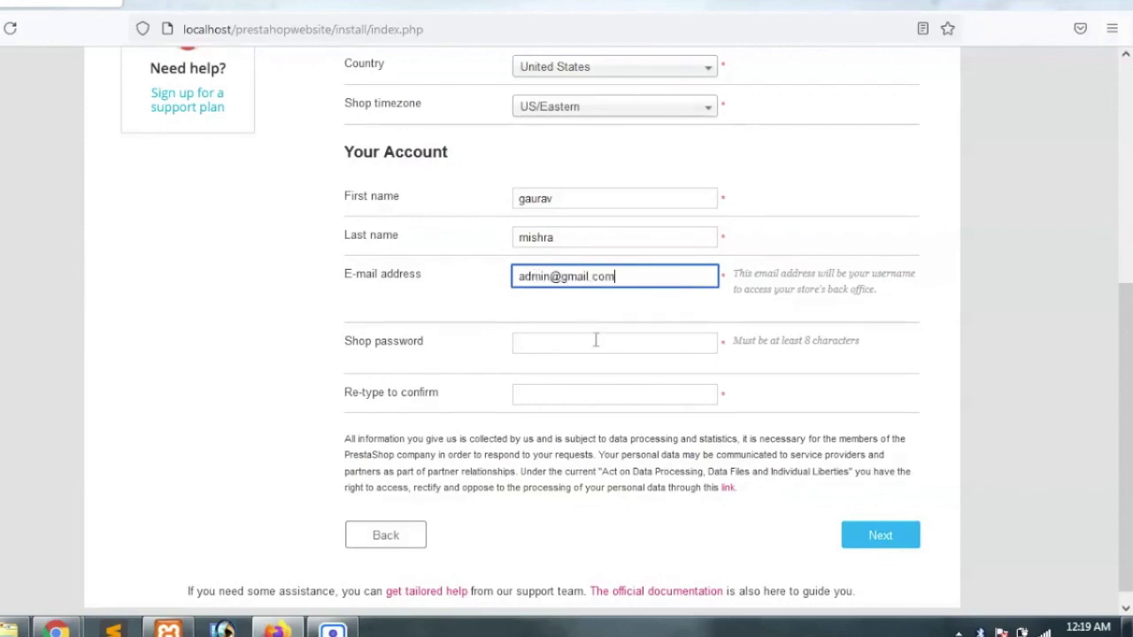
click(596, 342)
text(••••••••••)
click(632, 392)
text(••)
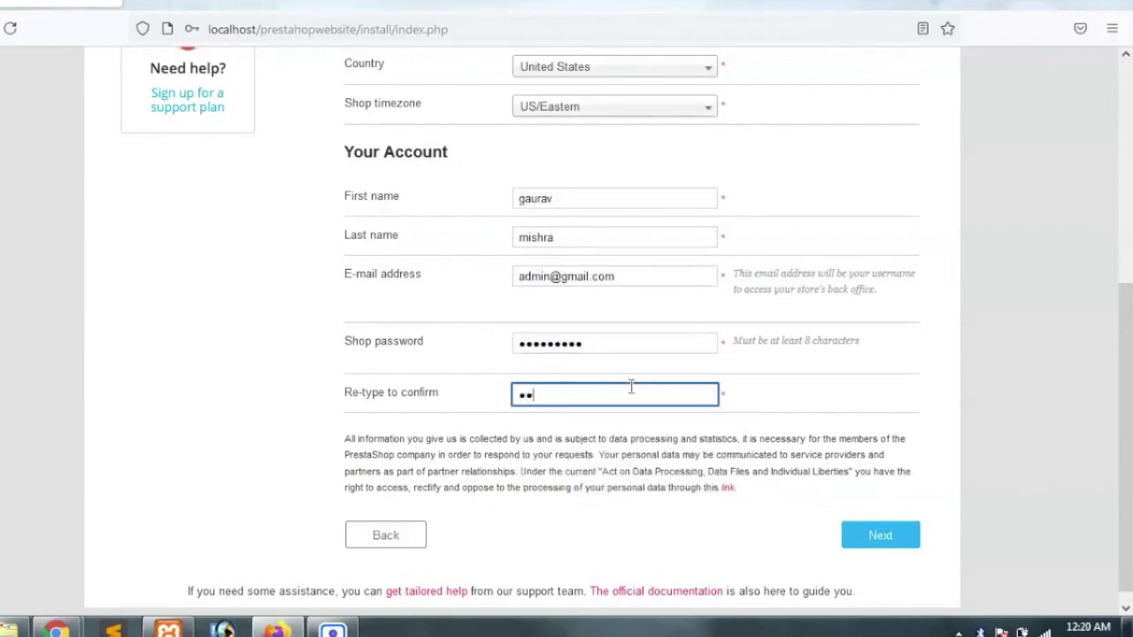
text(••••••••)
key(Return)
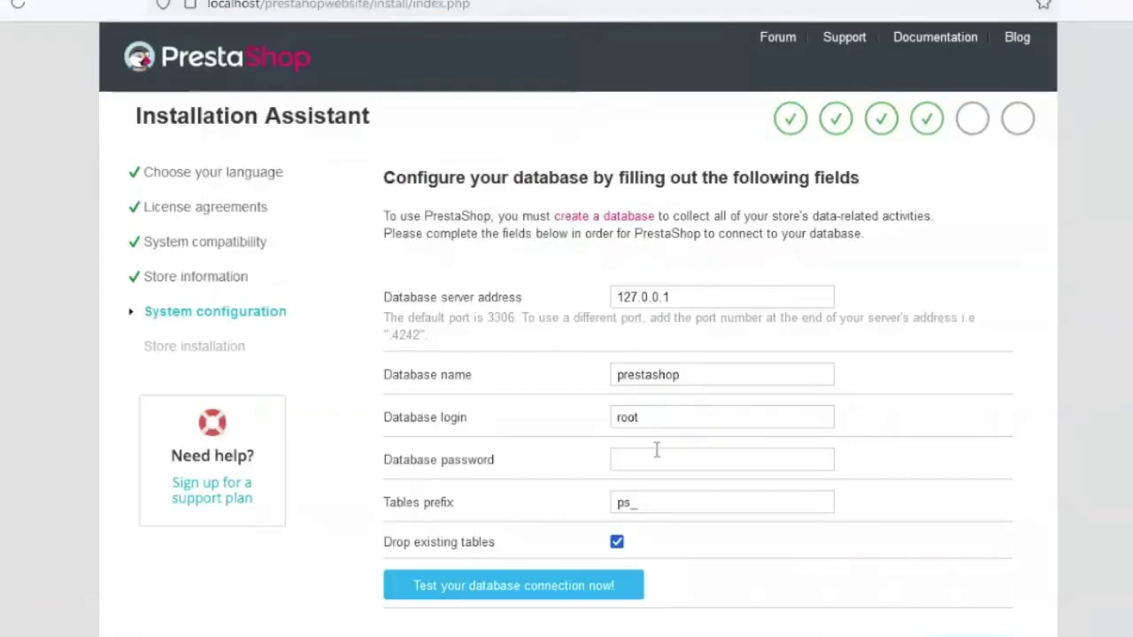
Enter the database password, confirm 'Database is connected', and continue to store installation
click(657, 449)
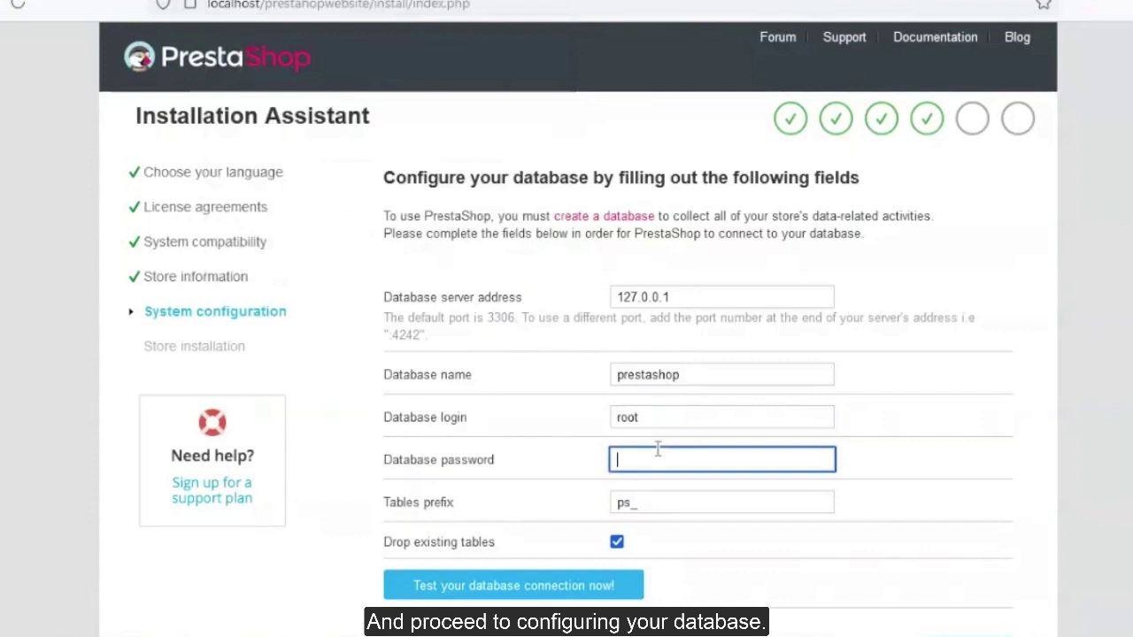
text(•••)
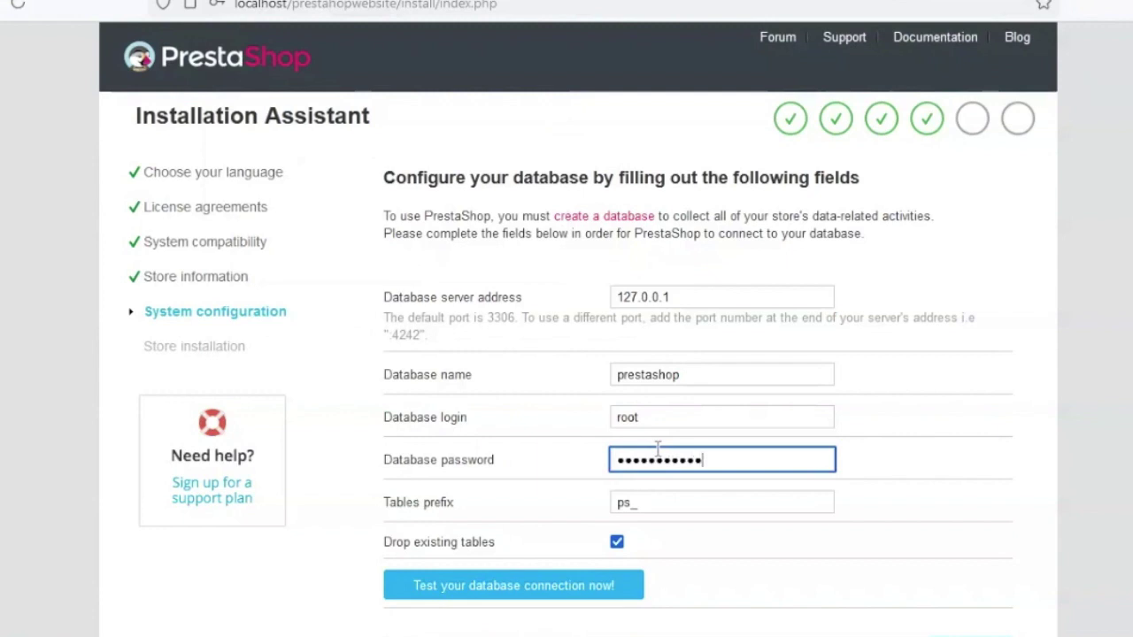
text(•••)
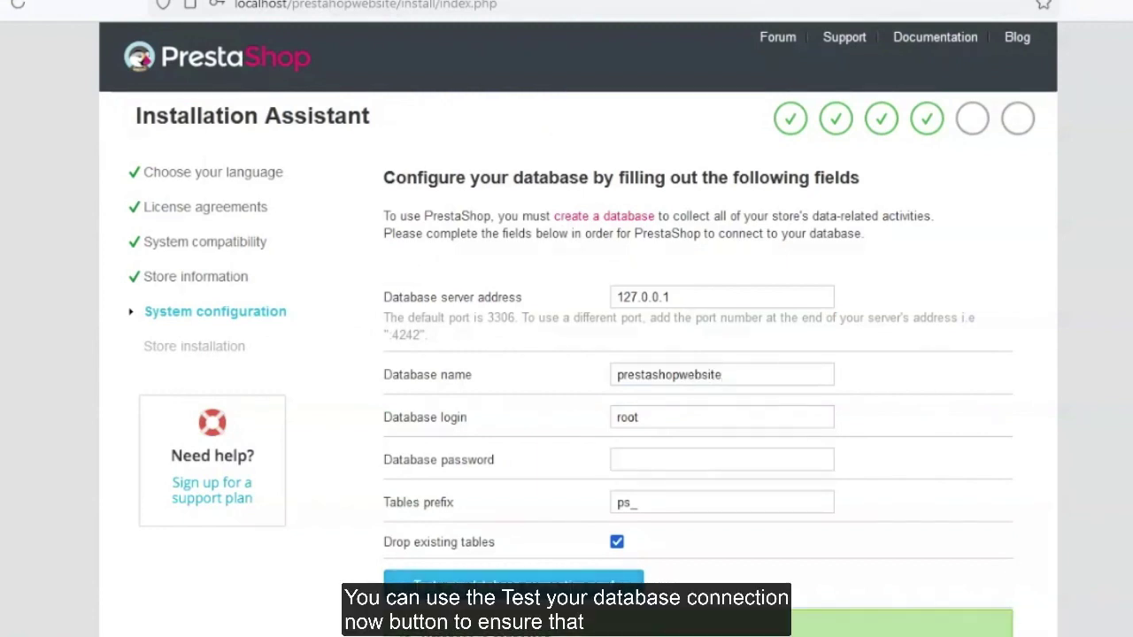
scroll(567, 354, down, 2)
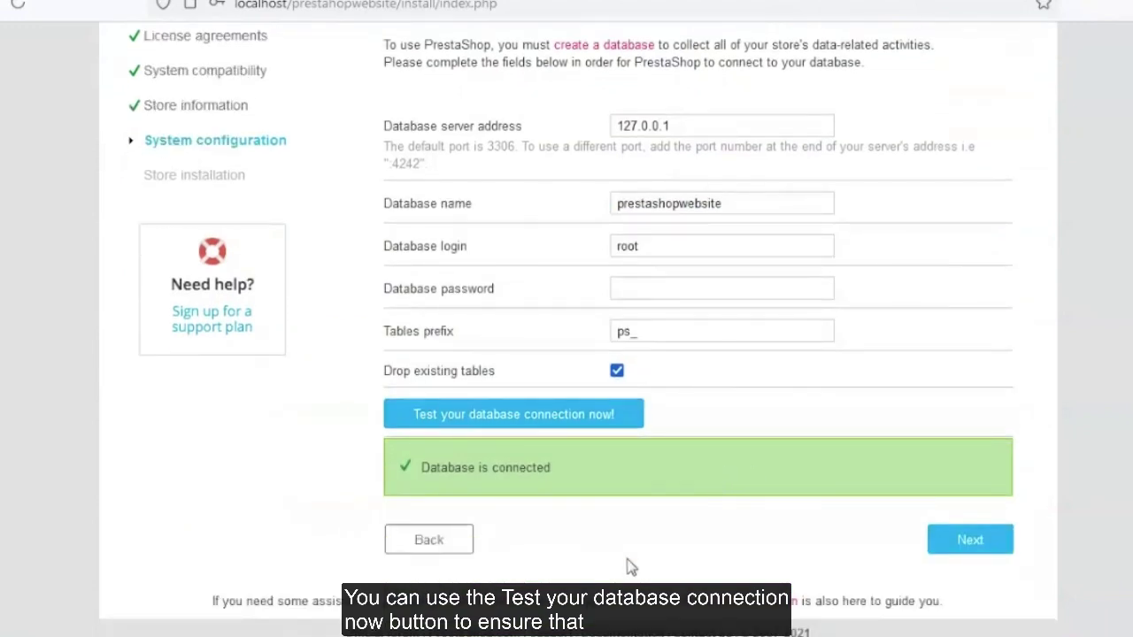
drag(551, 468, 423, 468)
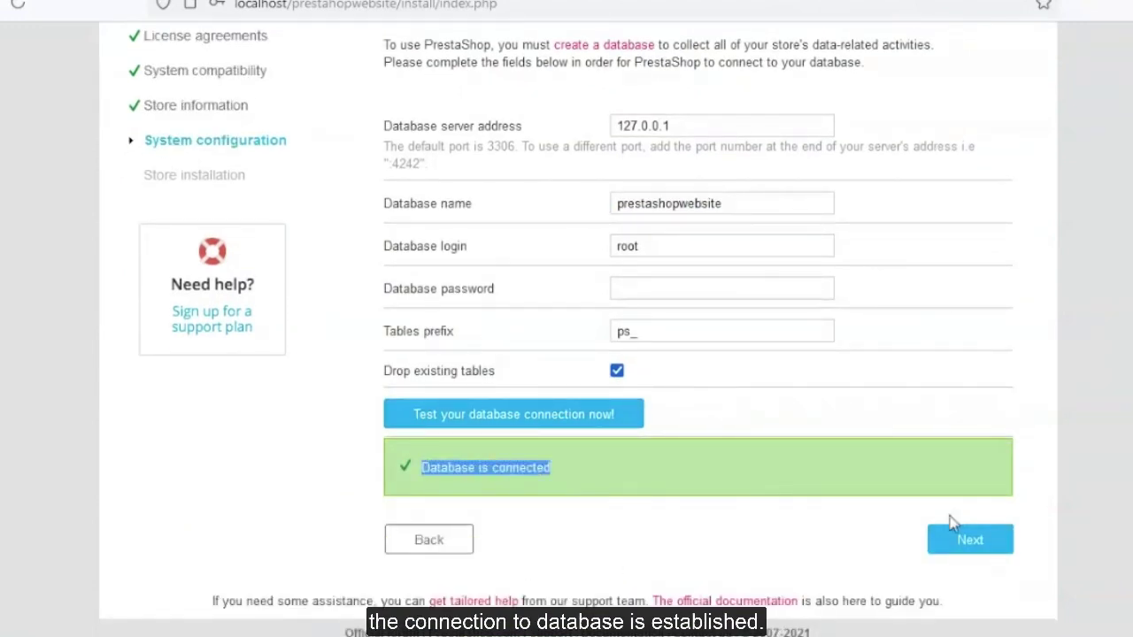
click(959, 550)
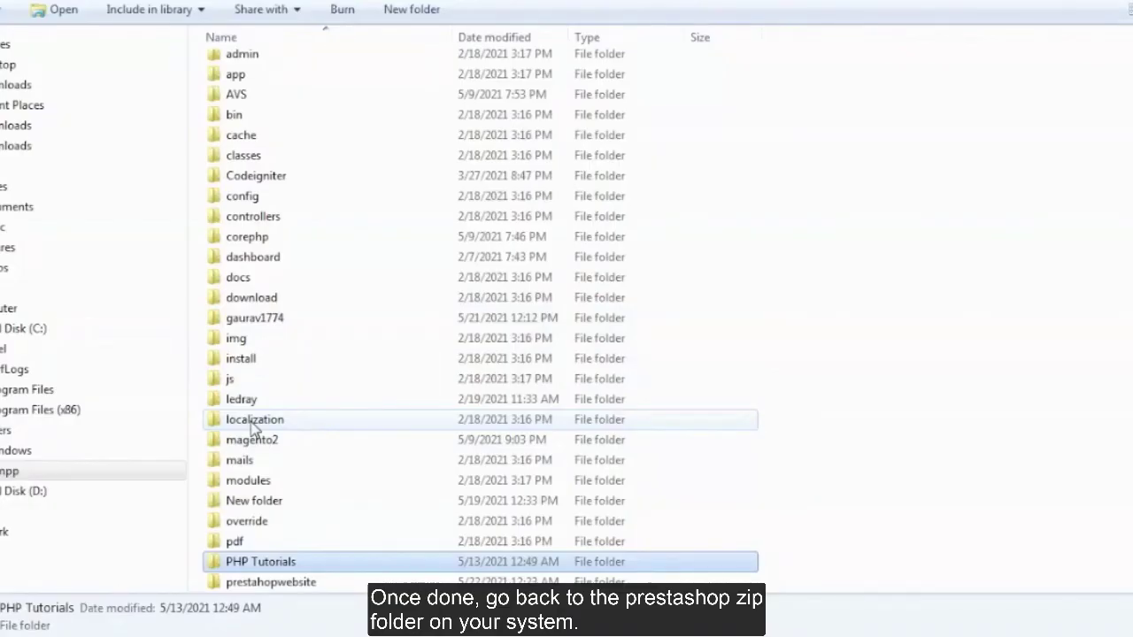
Delete the install folder inside prestashopwebsite, then enter the back-office password
click(301, 582)
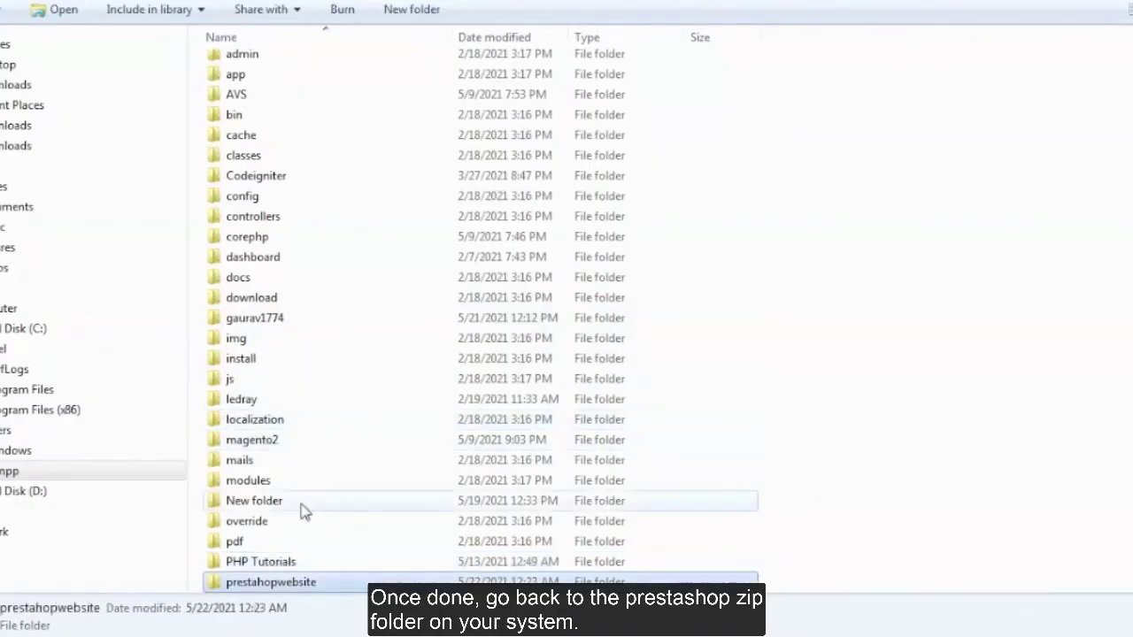
double_click(304, 584)
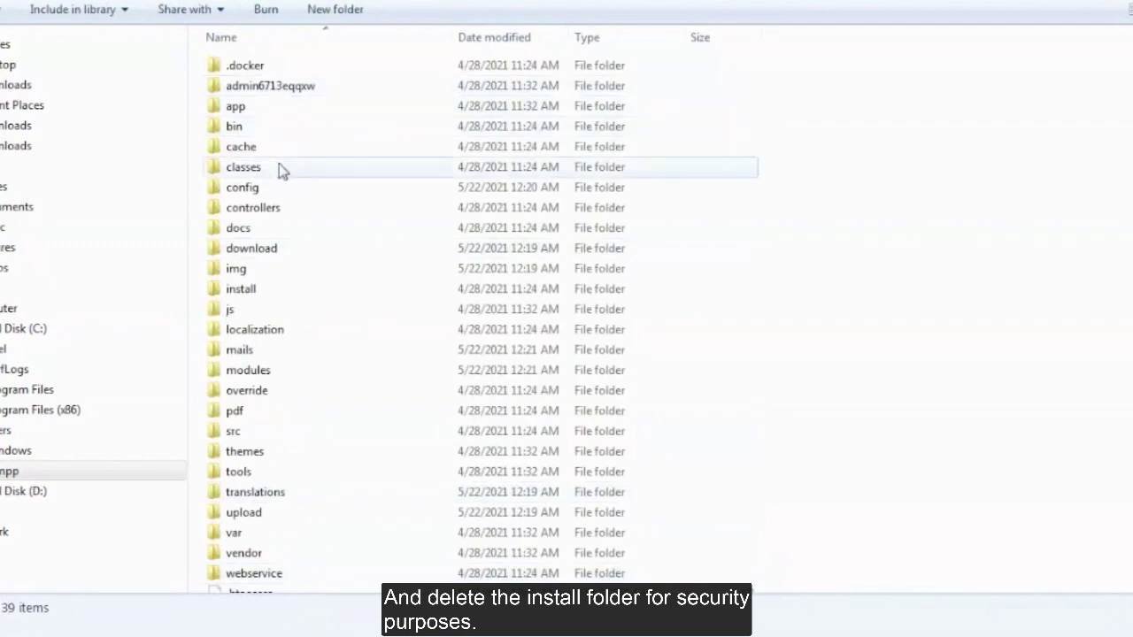
click(249, 292)
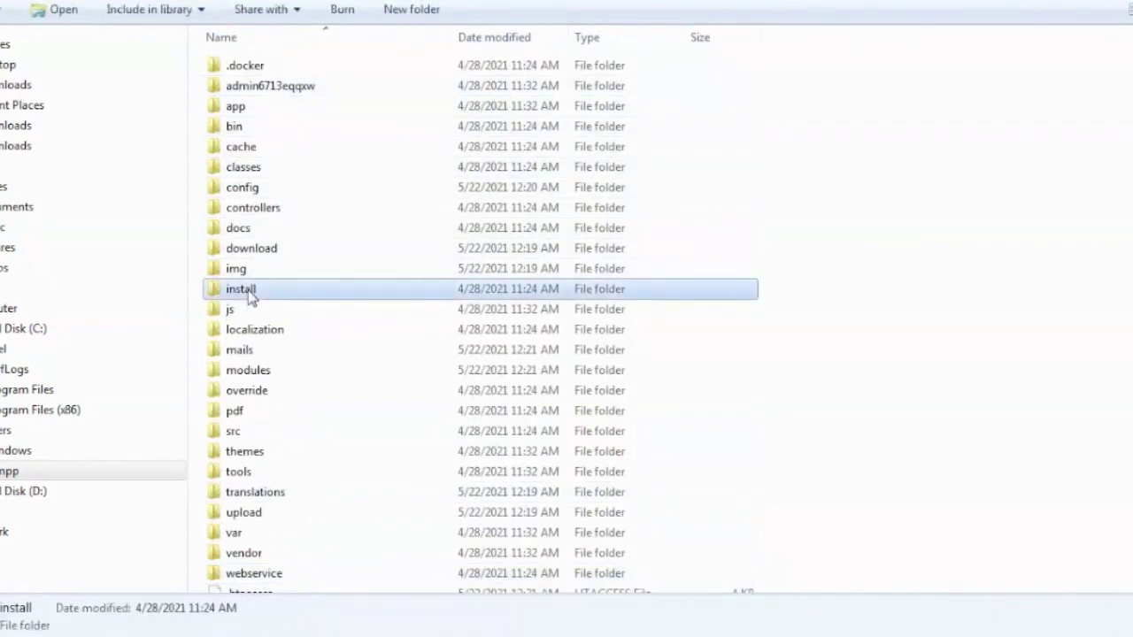
right_click(251, 297)
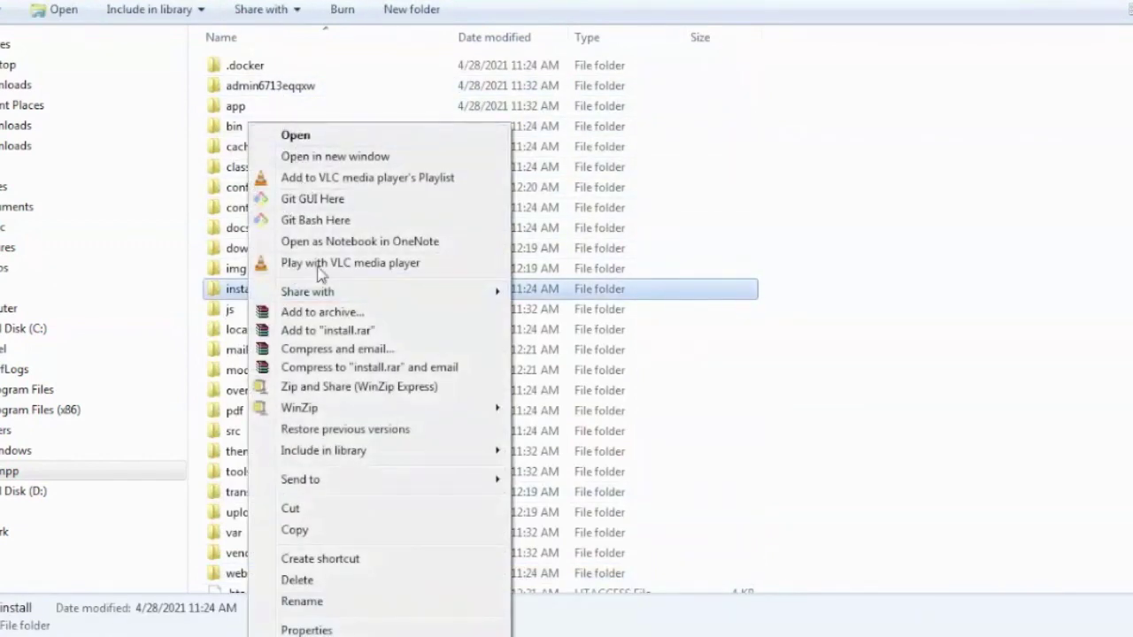
click(315, 581)
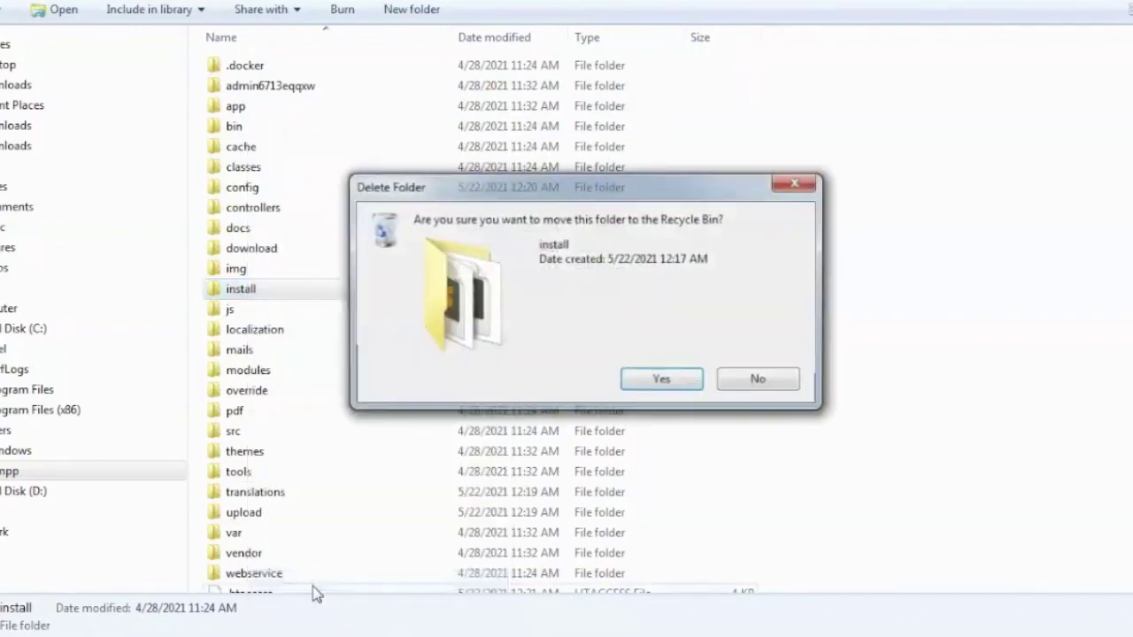
click(661, 380)
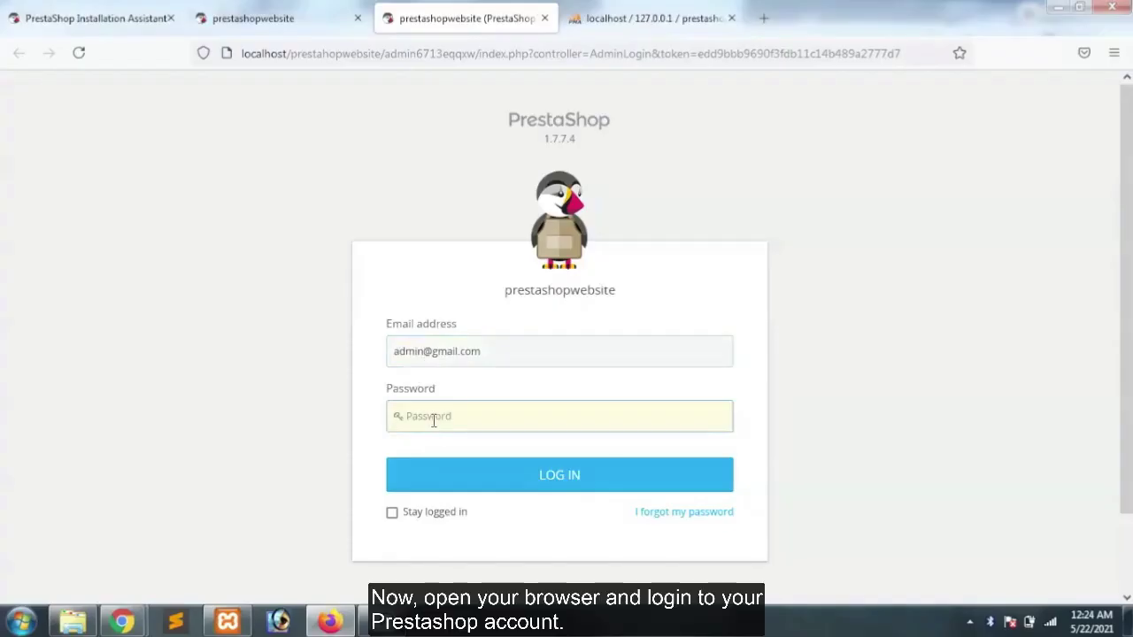
click(433, 421)
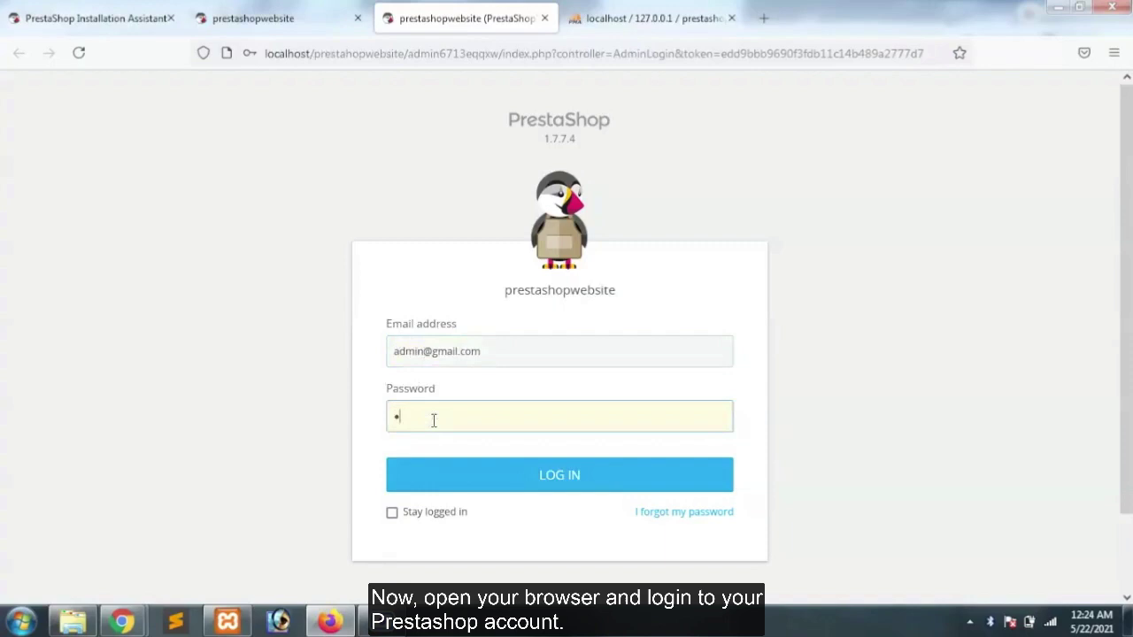
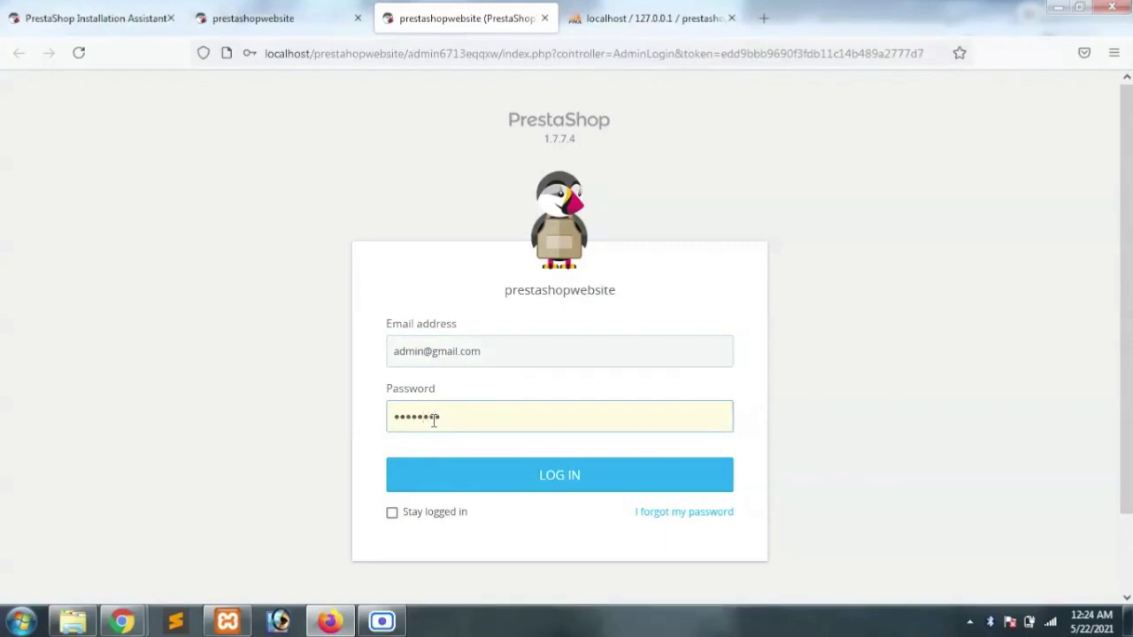
Log in to the back office and go to Modules > Module Manager
click(488, 470)
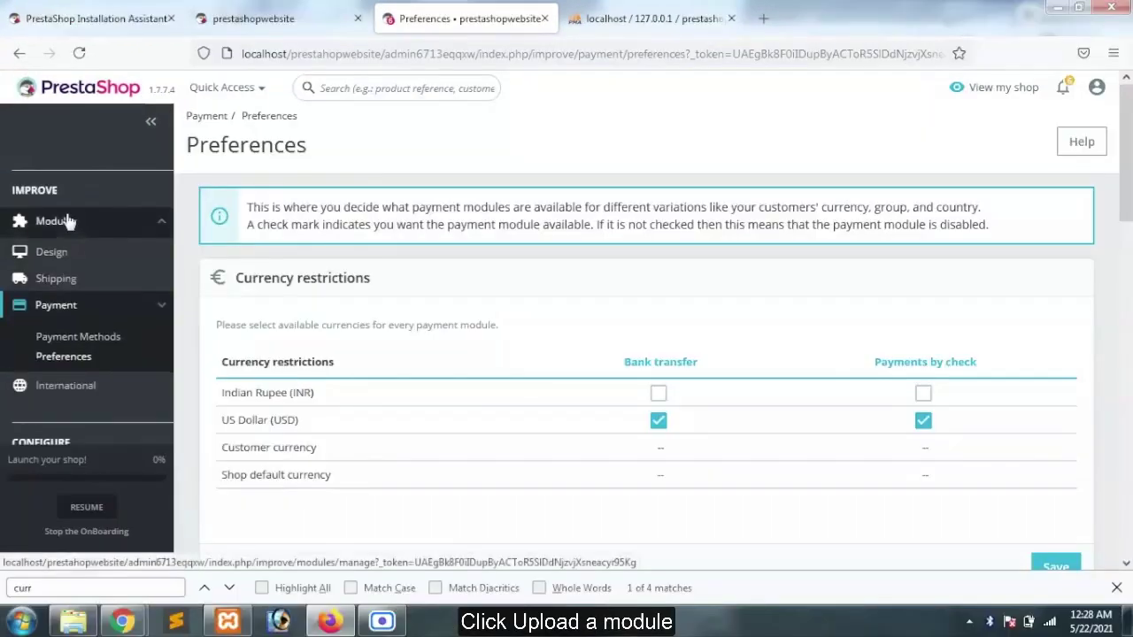
mouse_move(69, 222)
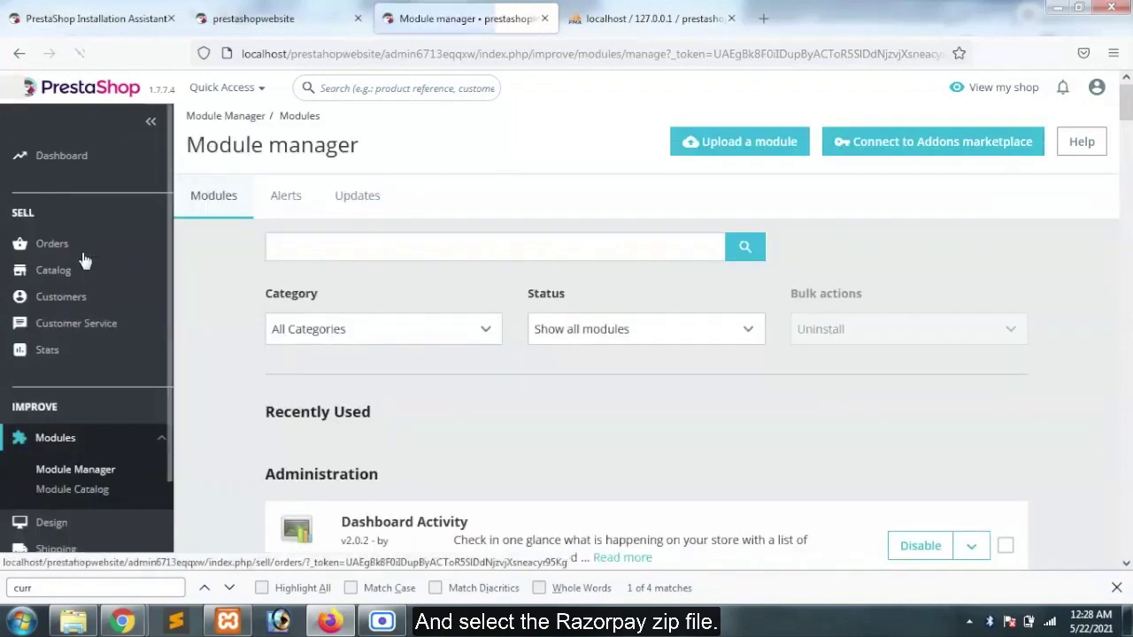
Upload the razorpay archive through Upload a module's file picker
click(751, 143)
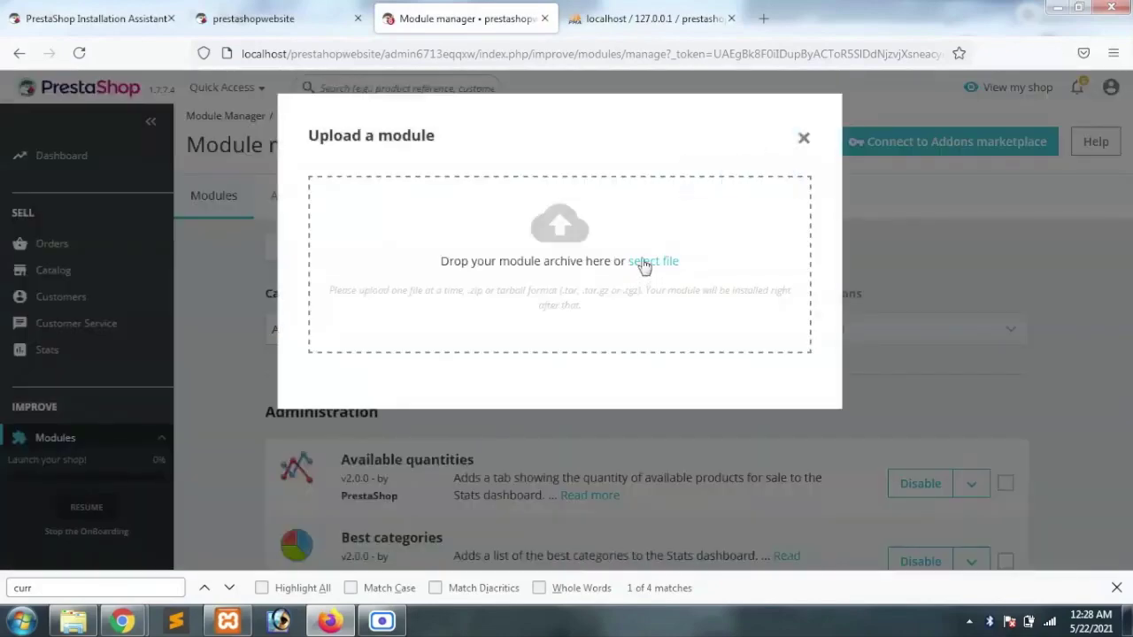
click(644, 262)
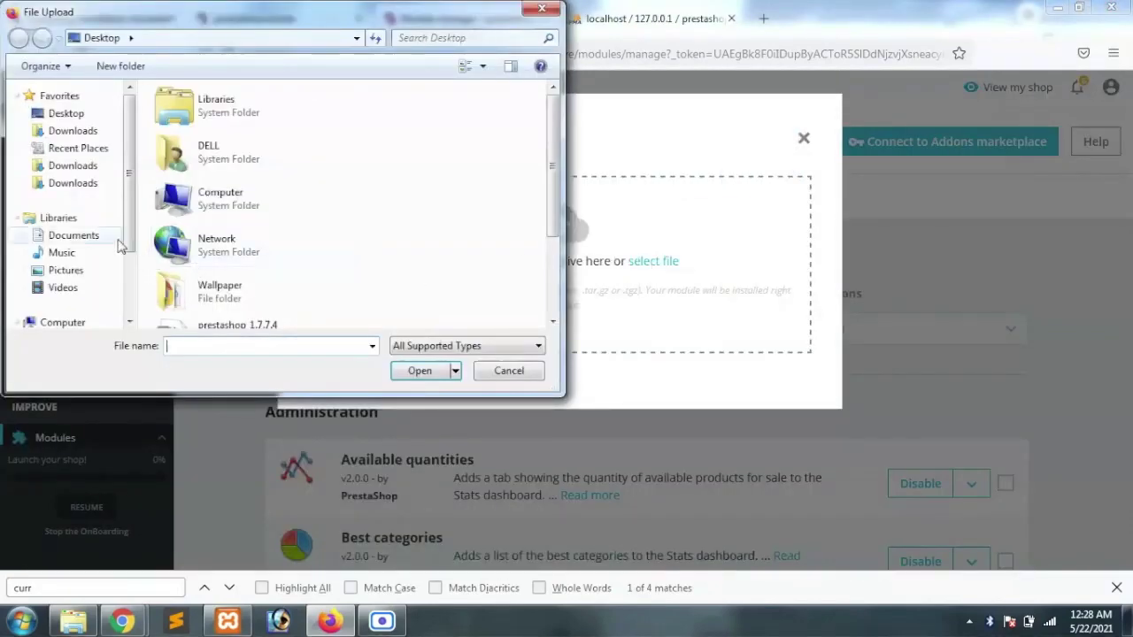
drag(564, 197, 570, 330)
click(246, 261)
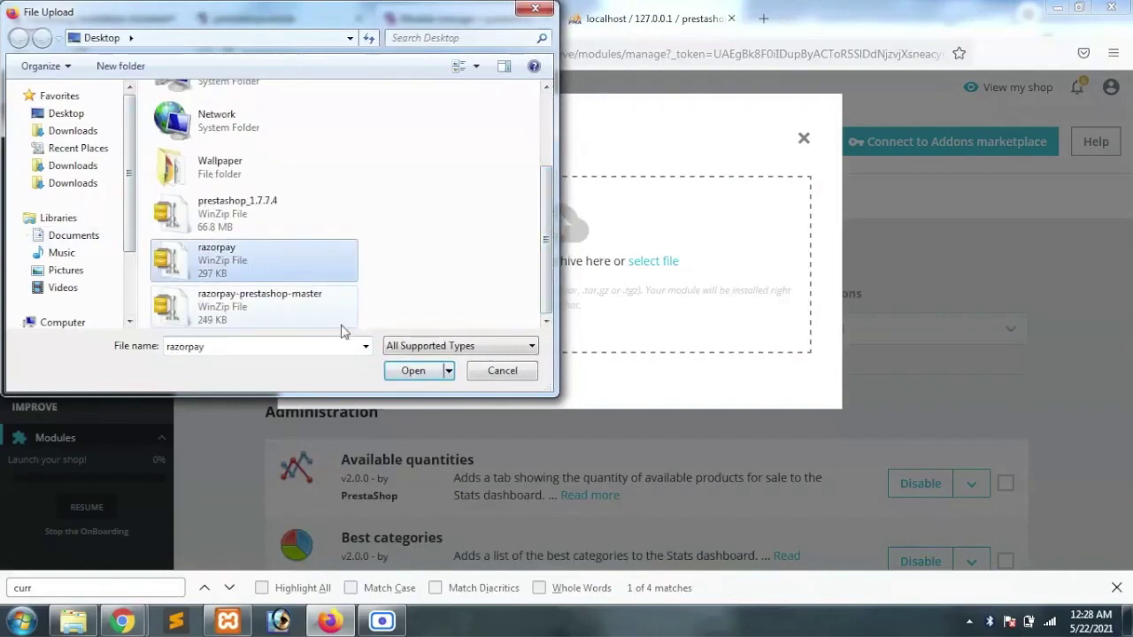
click(416, 371)
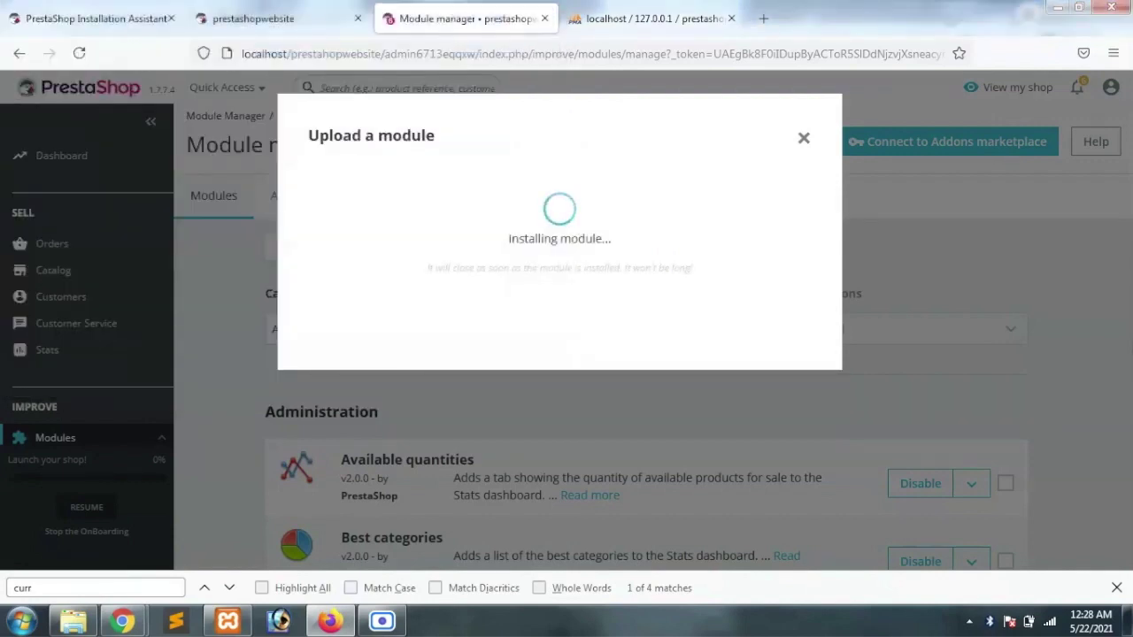
Paste the Razorpay Key Secret into the module configuration, save it, and go to Payment Preferences
click(555, 298)
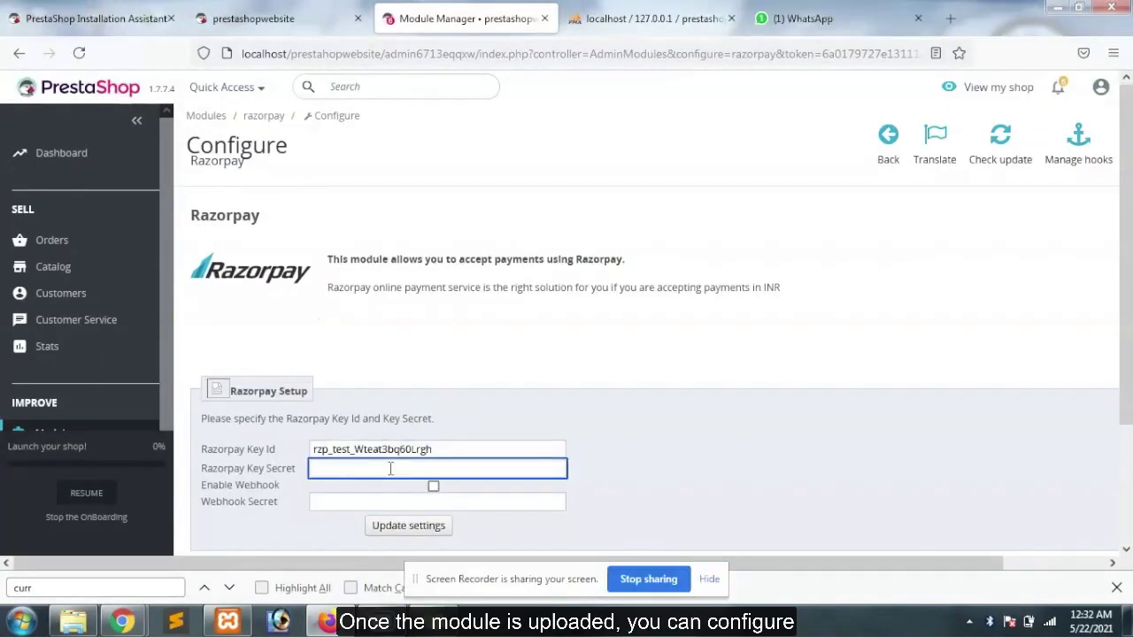
key(ctrl+v)
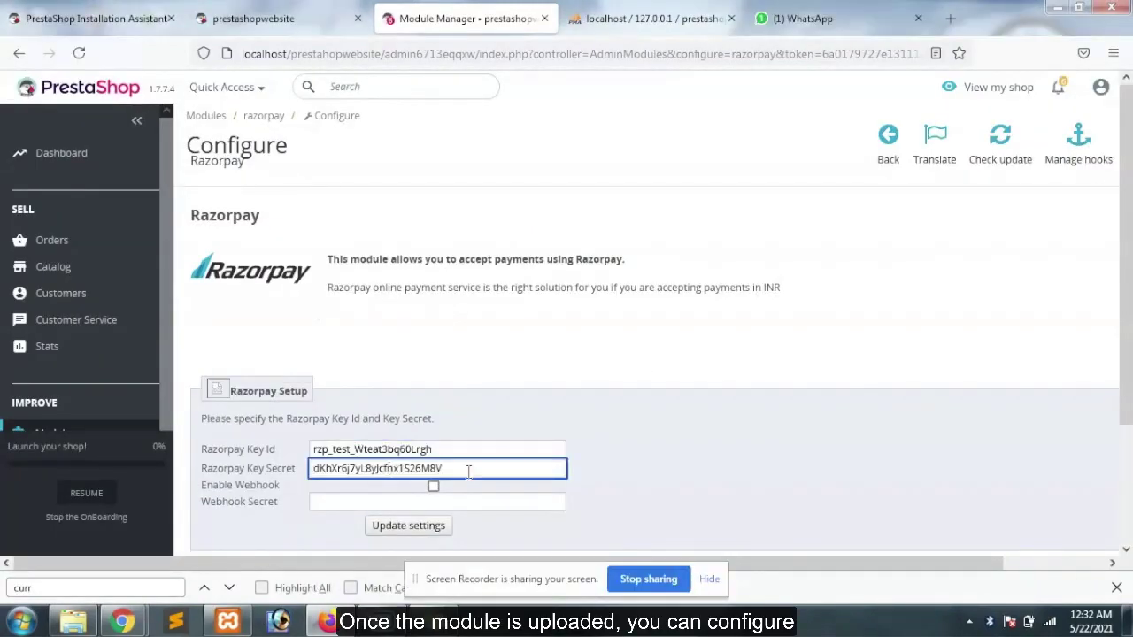
click(782, 466)
scroll(782, 467, down, 3)
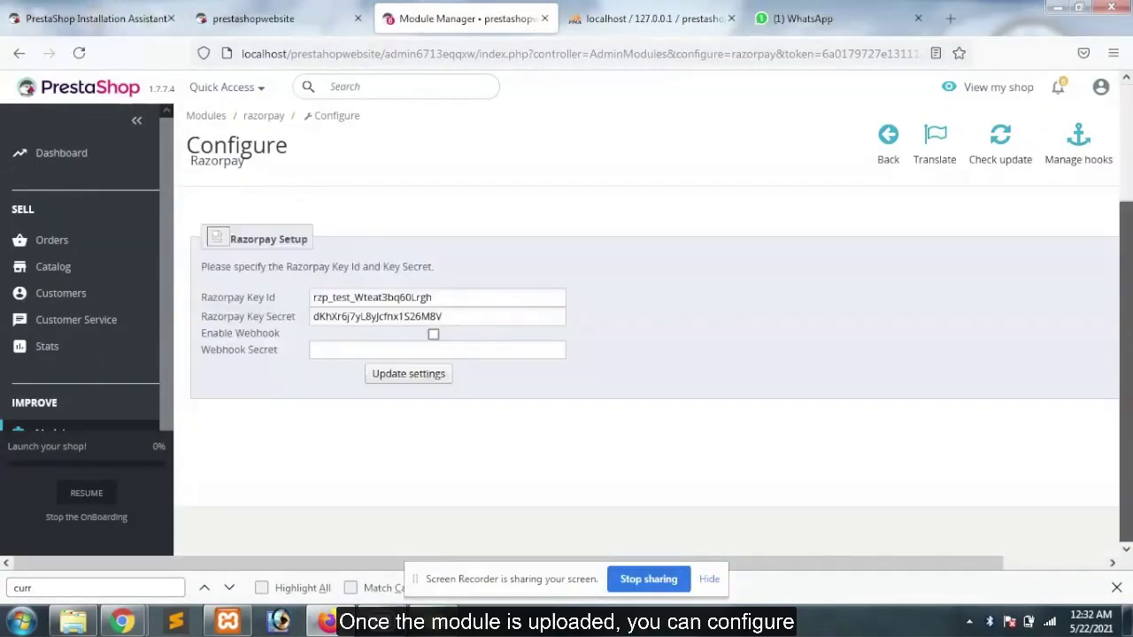
click(416, 378)
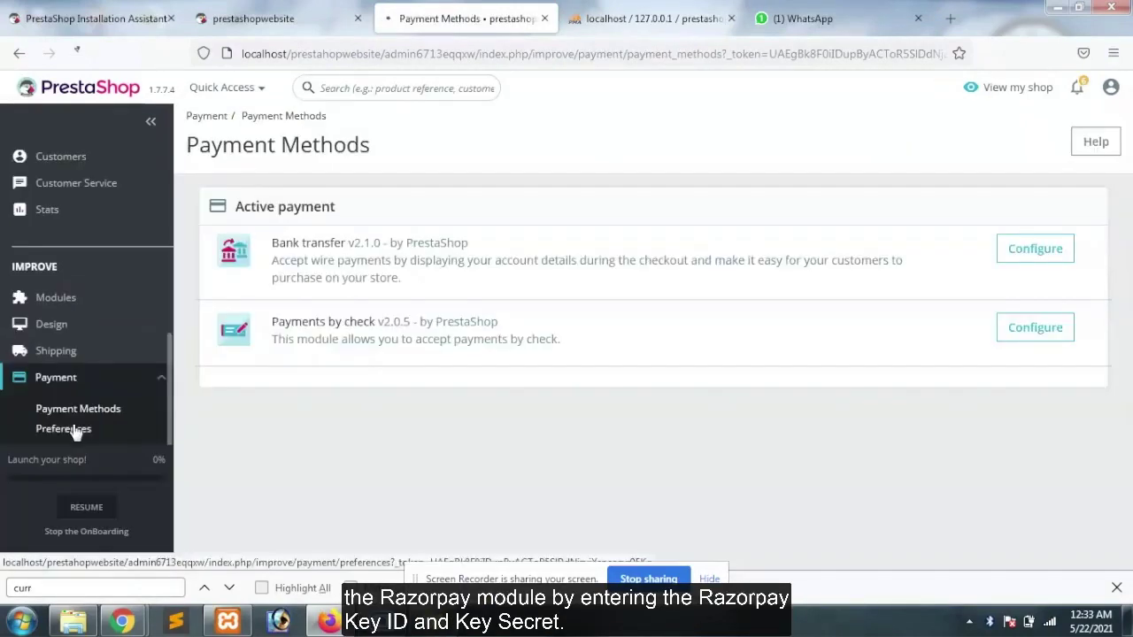
click(76, 431)
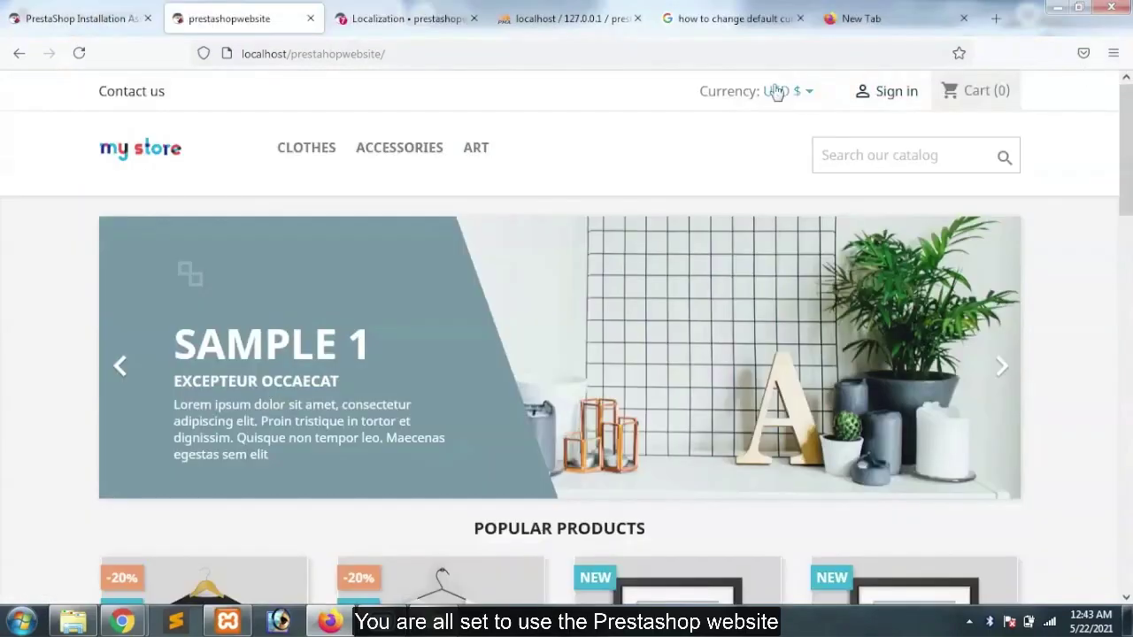
Switch the storefront currency to INR and add the Hummingbird Printed Sweater to the cart via Quick view
click(776, 90)
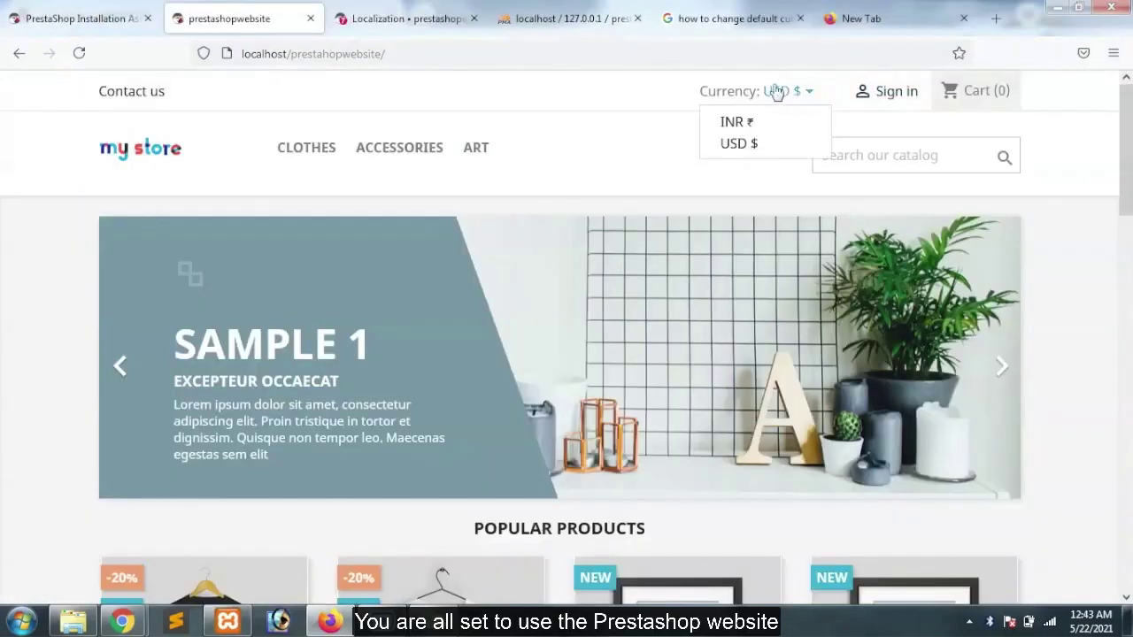
click(735, 123)
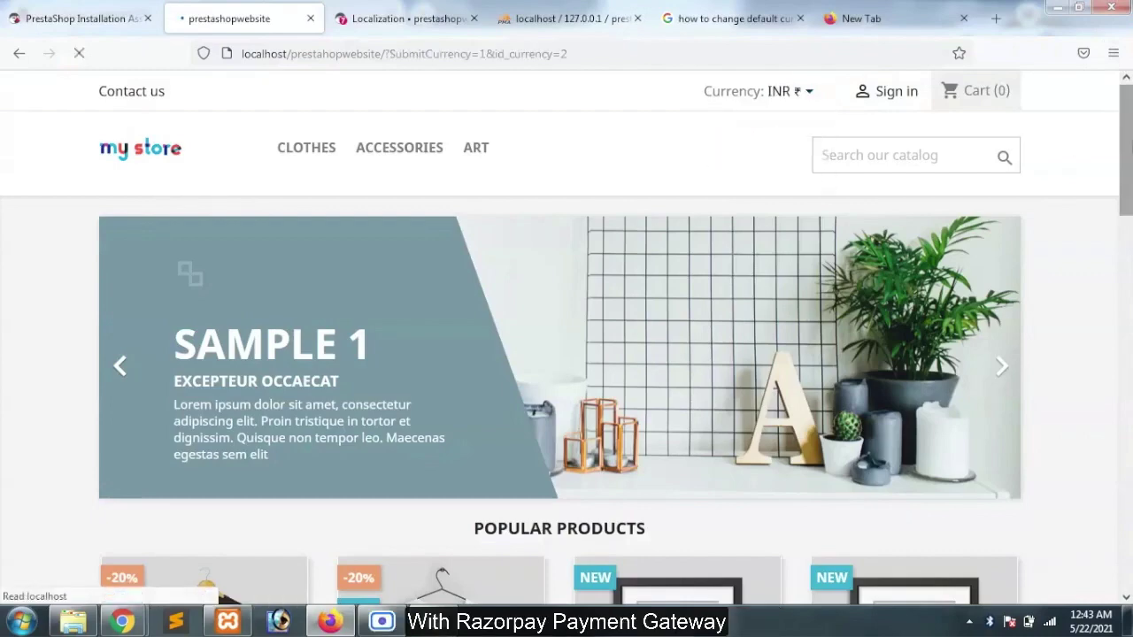
scroll(567, 354, down, 3)
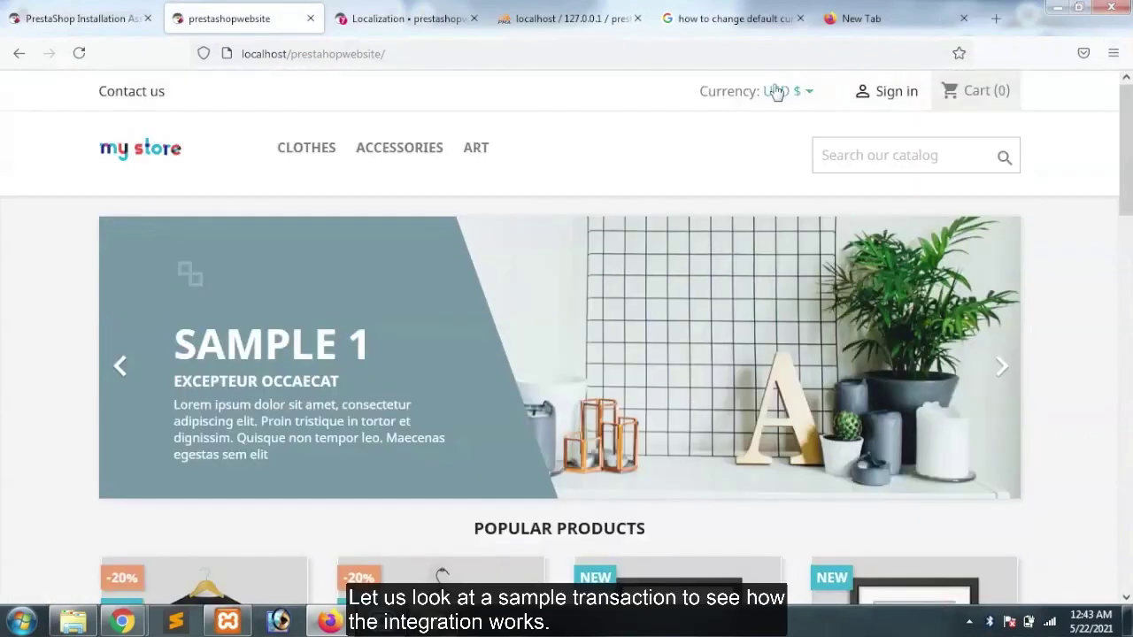
click(776, 90)
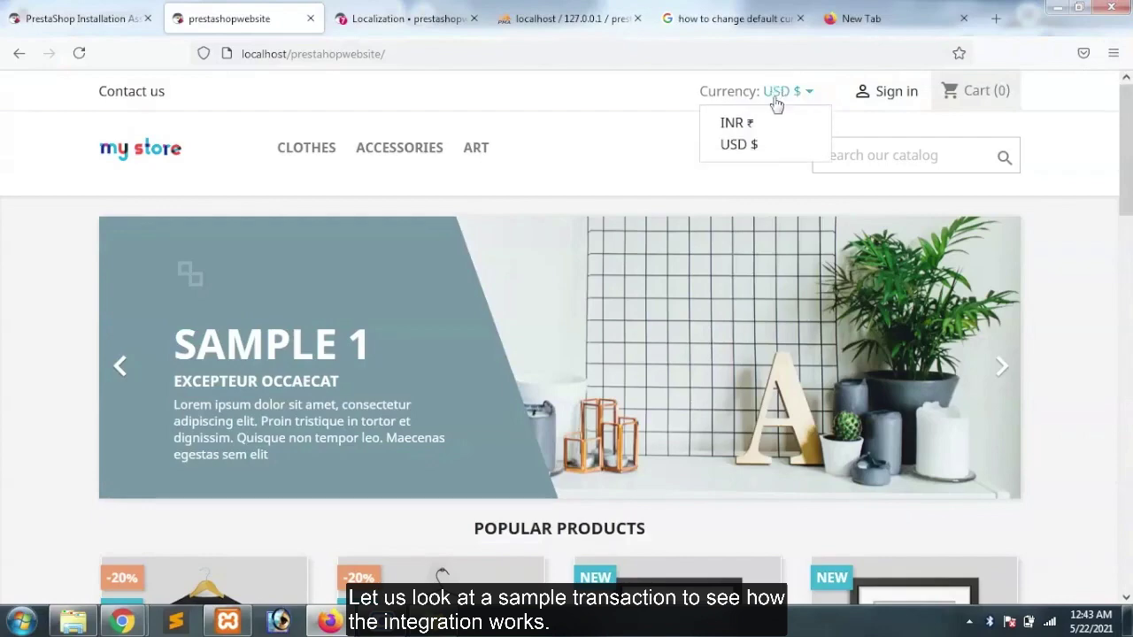
click(736, 124)
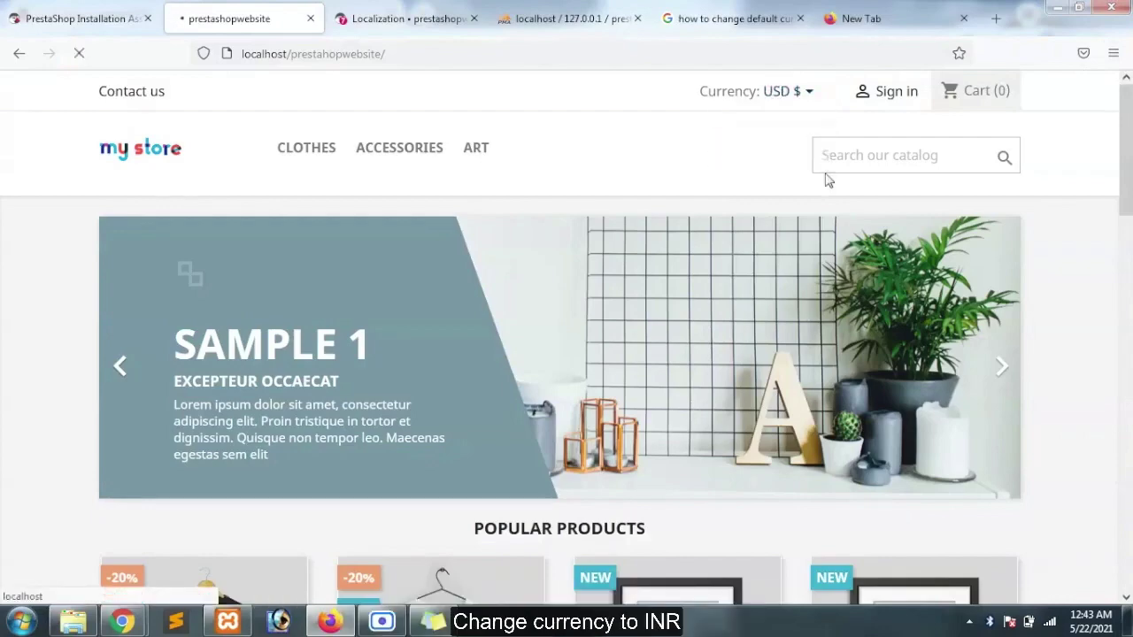
scroll(567, 354, down, 5)
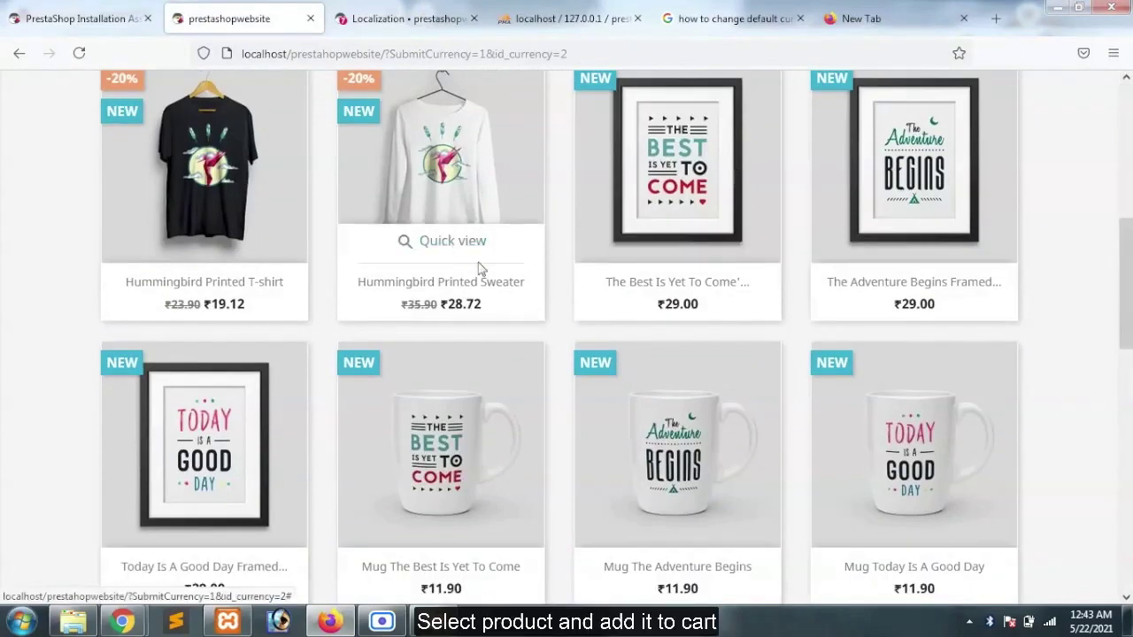
click(454, 242)
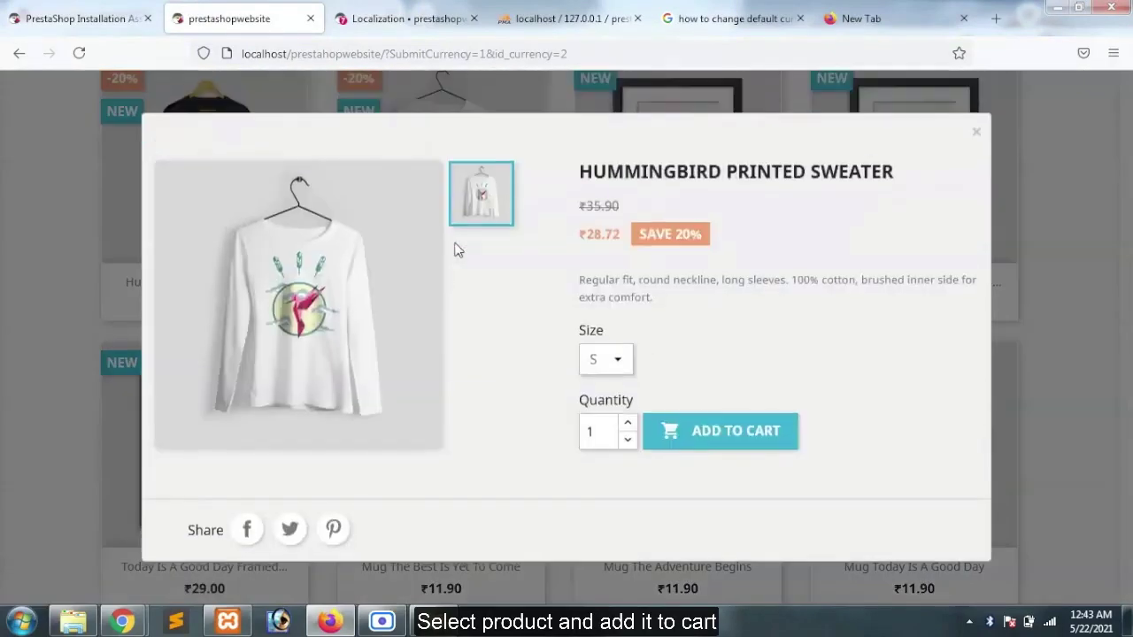
click(691, 434)
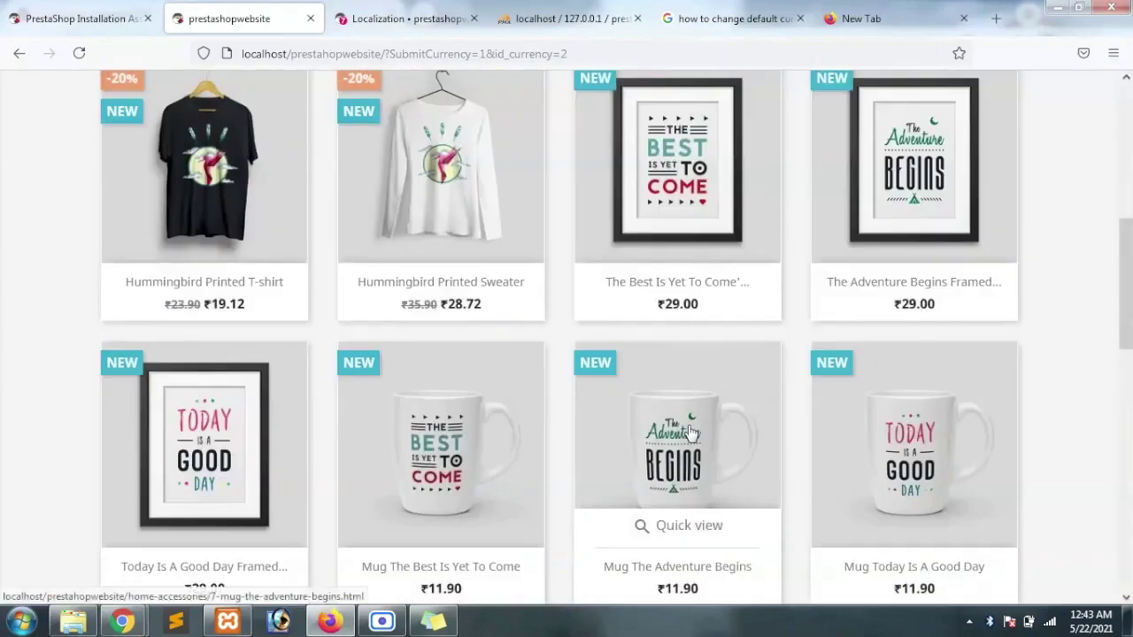
Start checkout for the ₹35.72 cart and confirm the guest's personal information
click(797, 406)
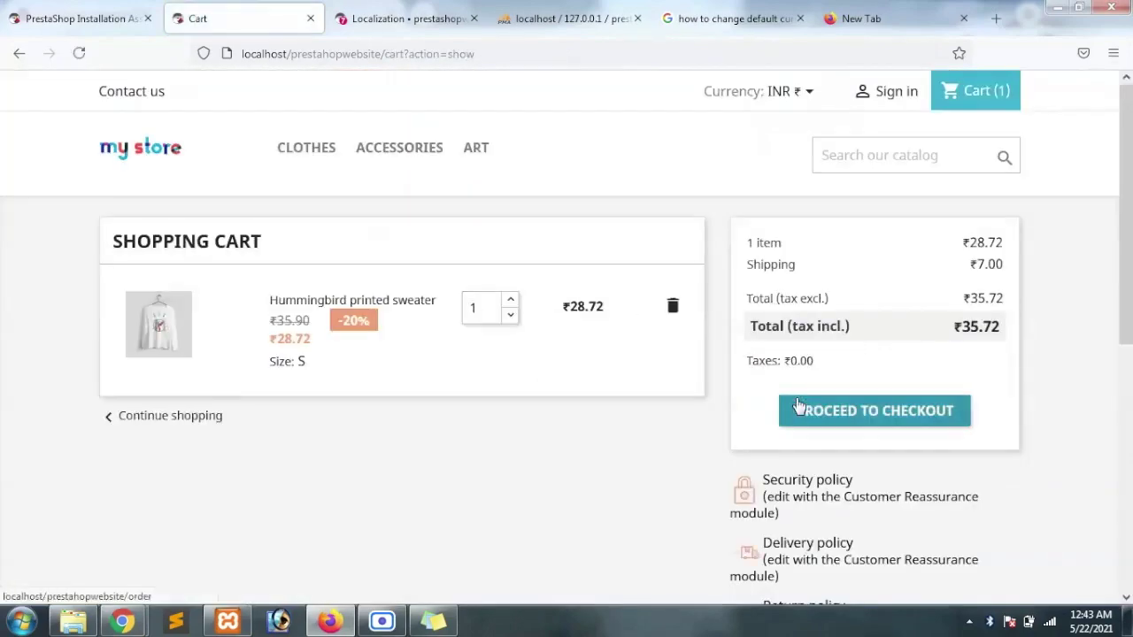
click(803, 410)
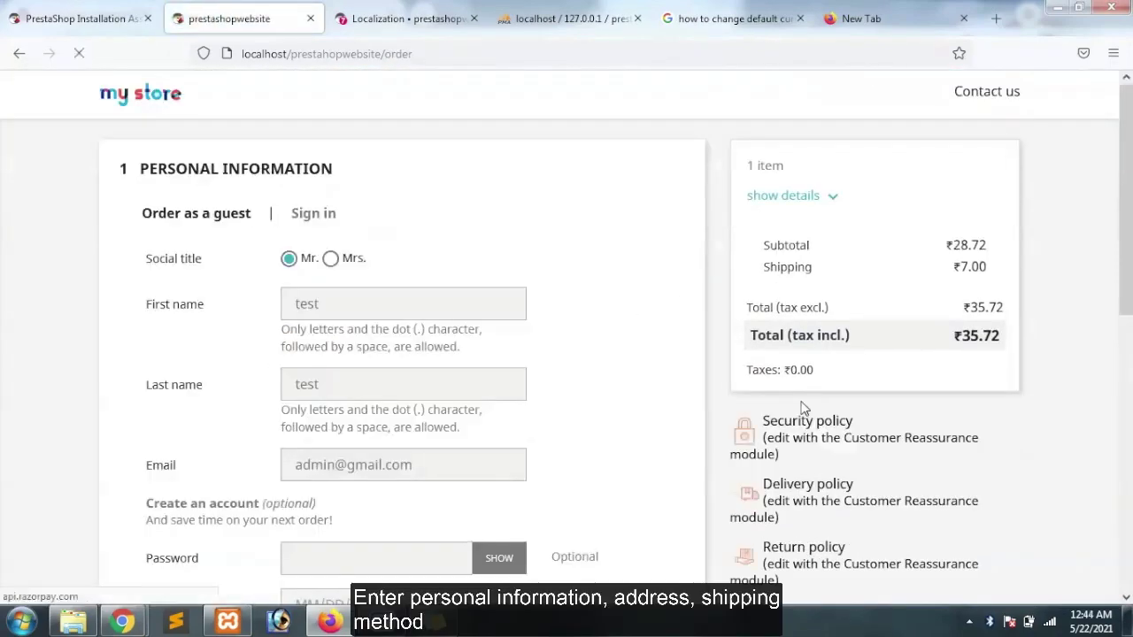
scroll(969, 329, down, 5)
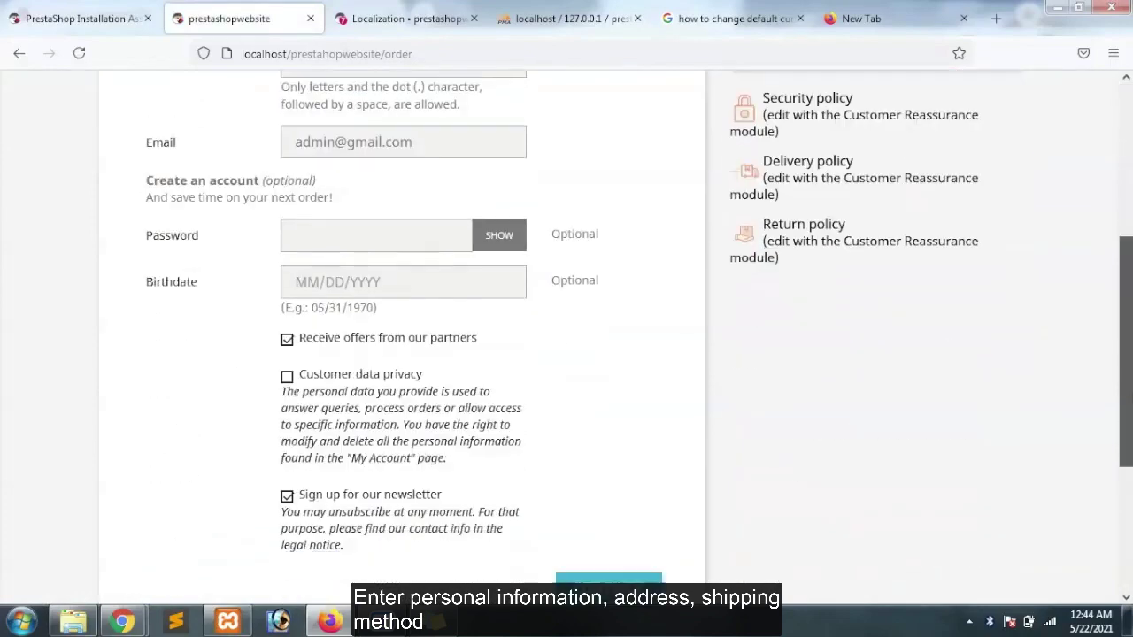
scroll(1065, 489, down, 2)
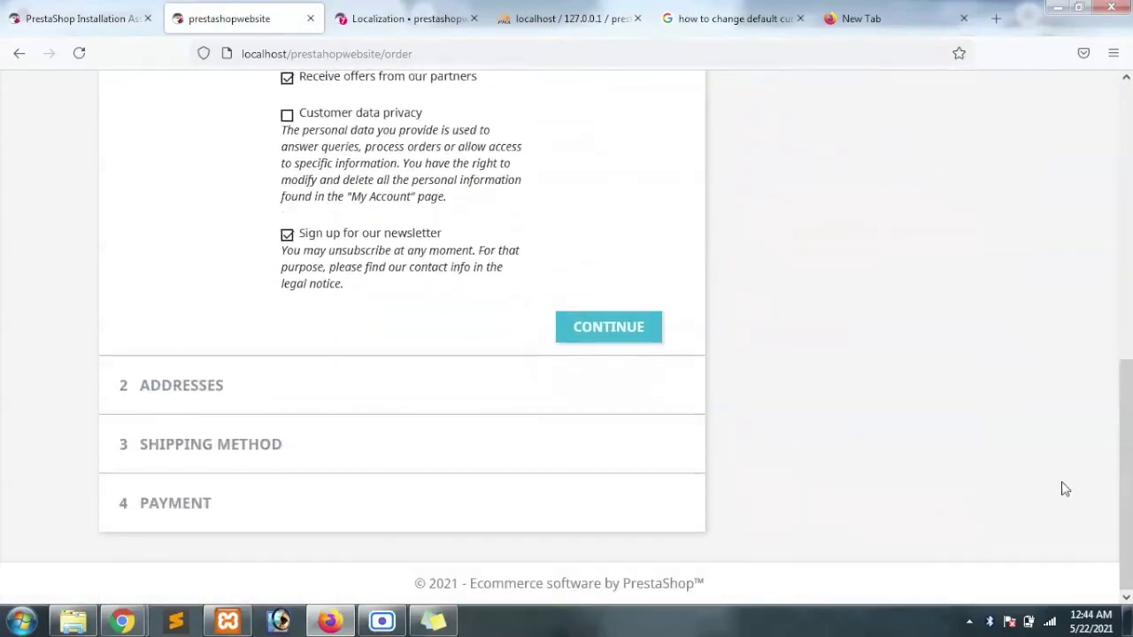
click(607, 328)
Confirm the address and shipping, select Pay by Razorpay, and accept the terms of service
scroll(672, 355, down, 3)
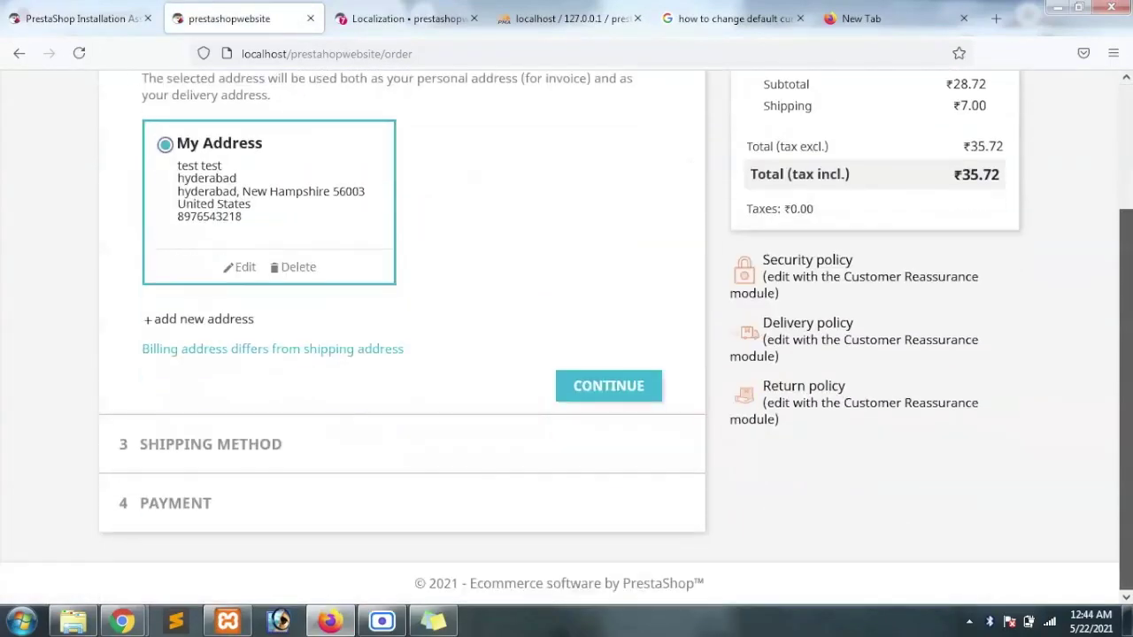
click(658, 379)
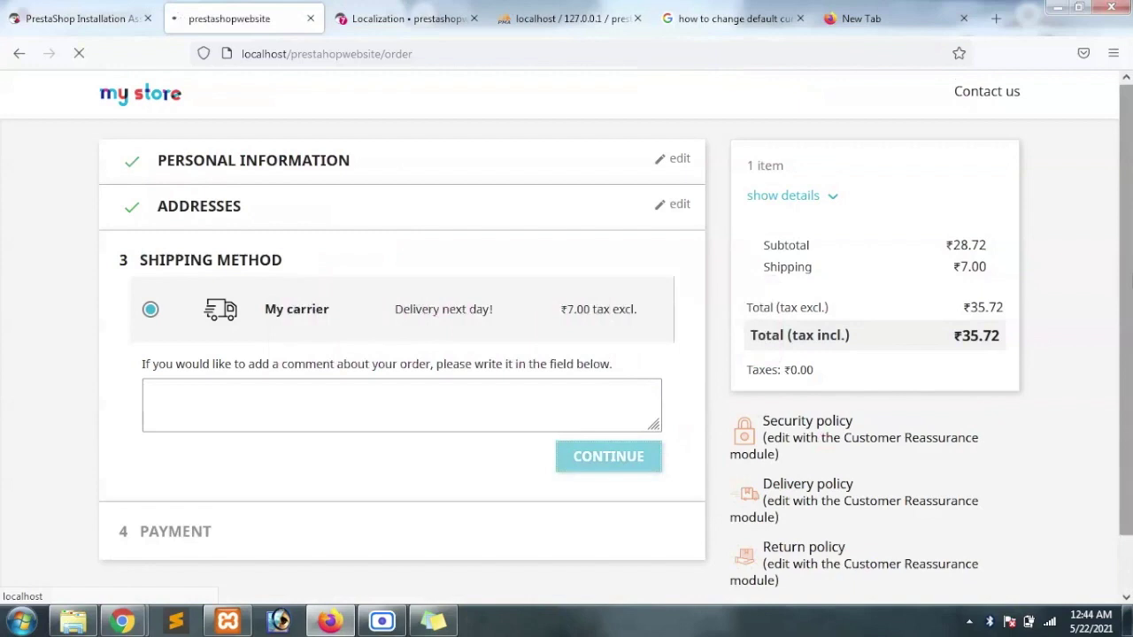
scroll(206, 307, down, 1)
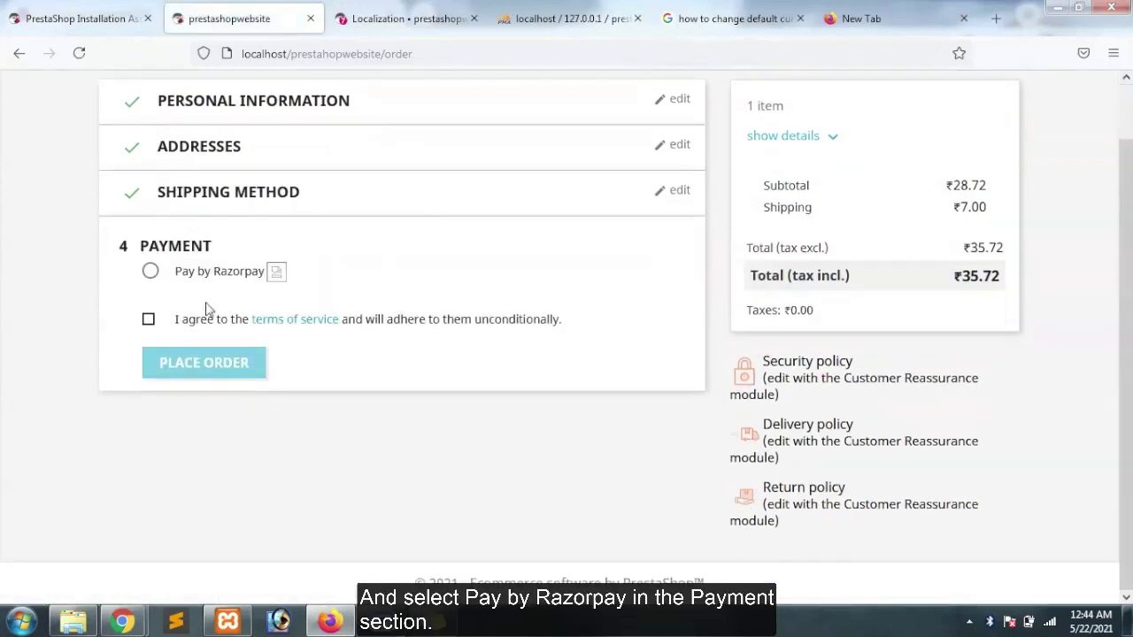
click(151, 272)
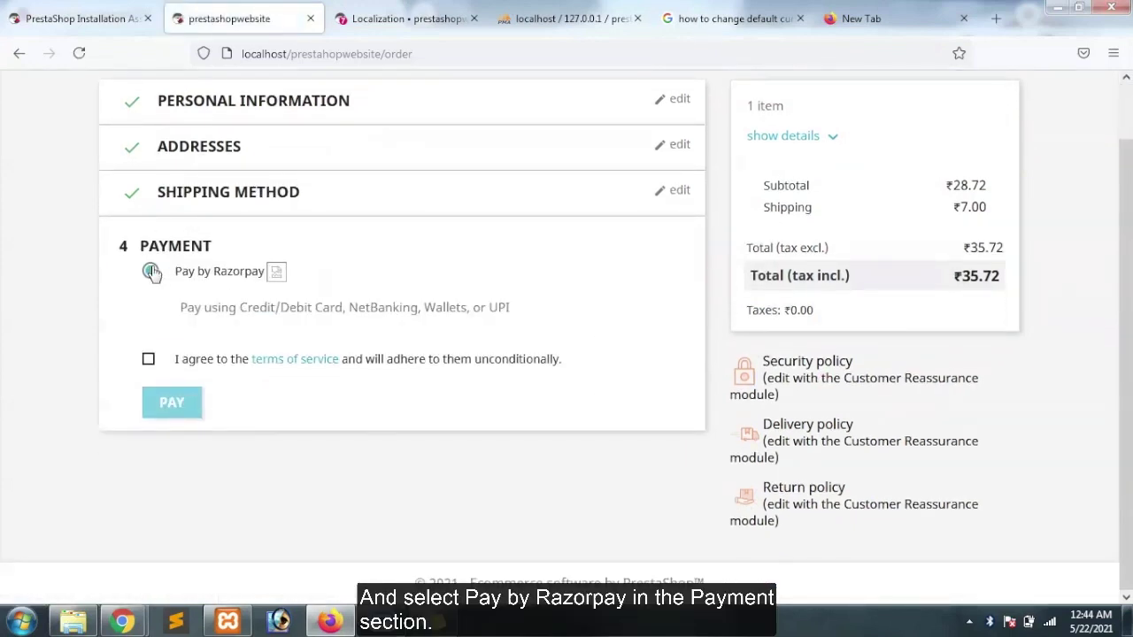
click(149, 360)
Submit the ₹35.72 order, choose UPI/QR in Razorpay checkout and show the QR code
click(170, 401)
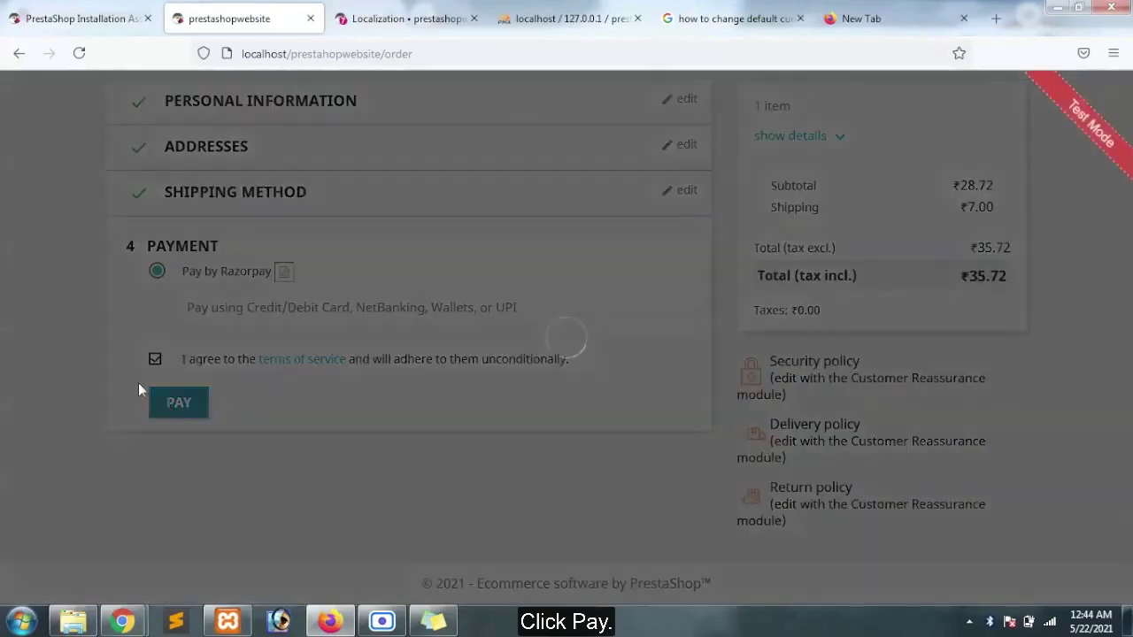
click(512, 434)
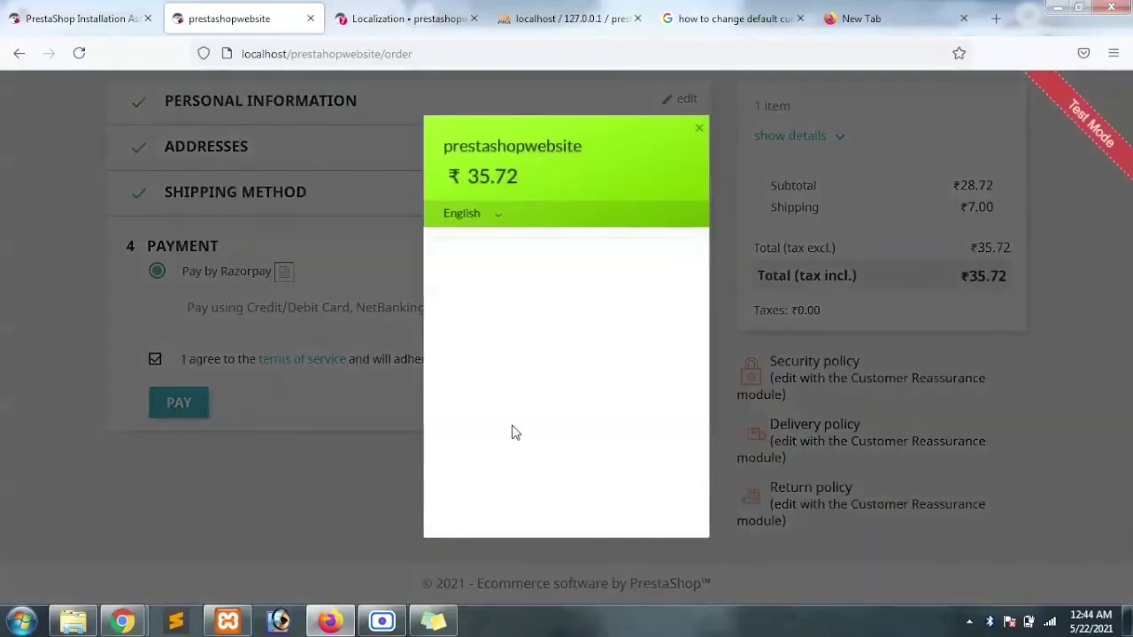
click(513, 449)
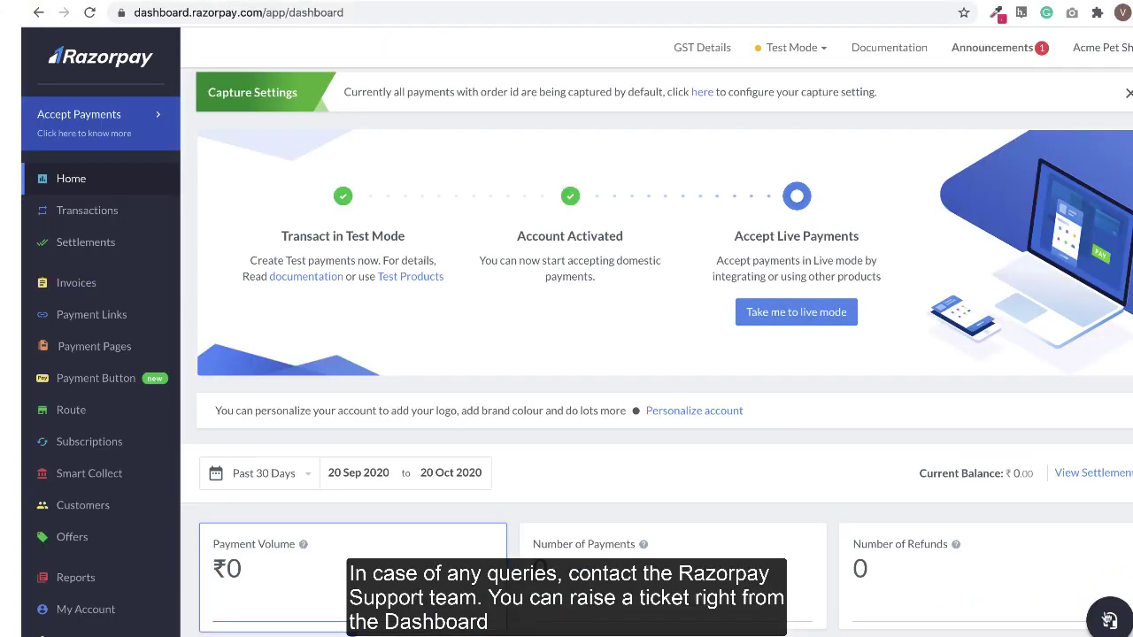
From Help, choose Write to us, raise a new request and expand the Select a category dropdown
click(1111, 622)
click(1018, 385)
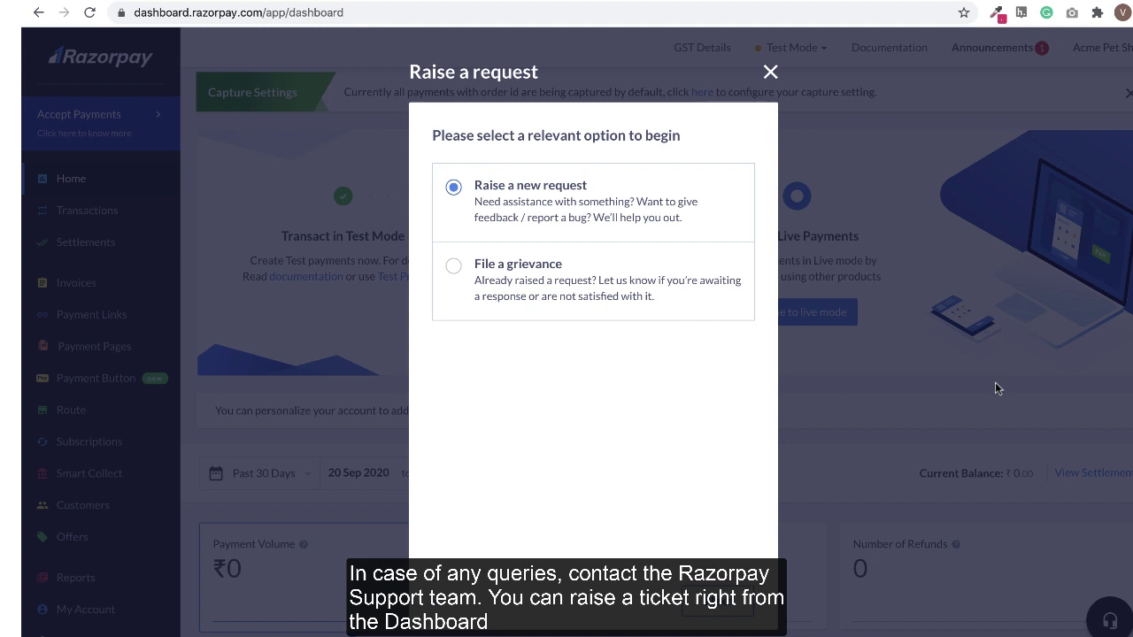
click(713, 602)
click(696, 193)
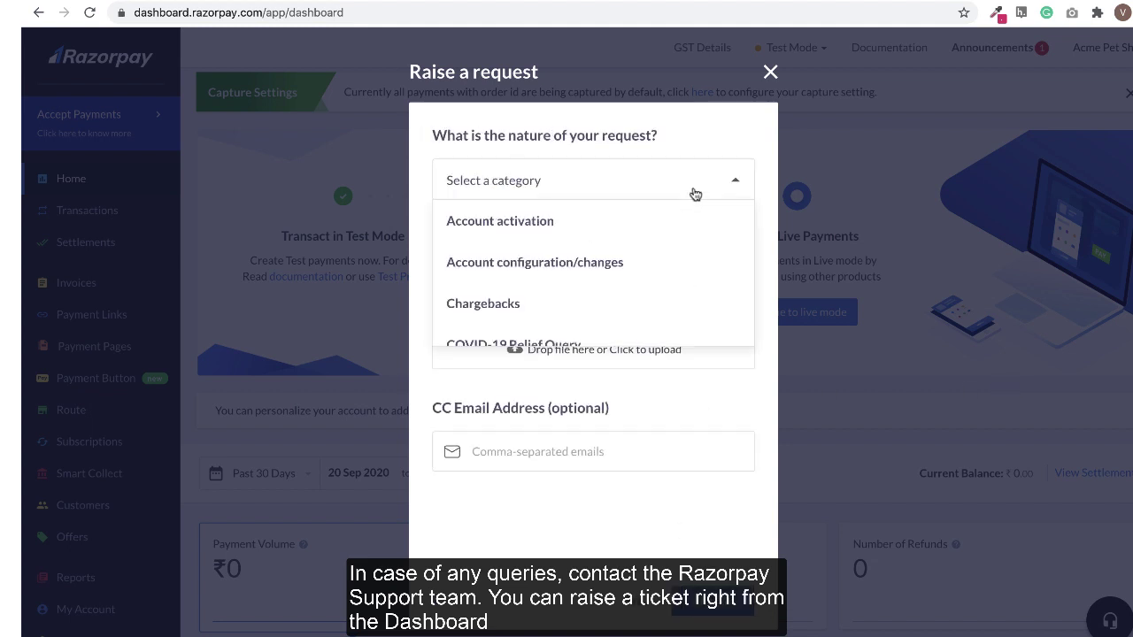